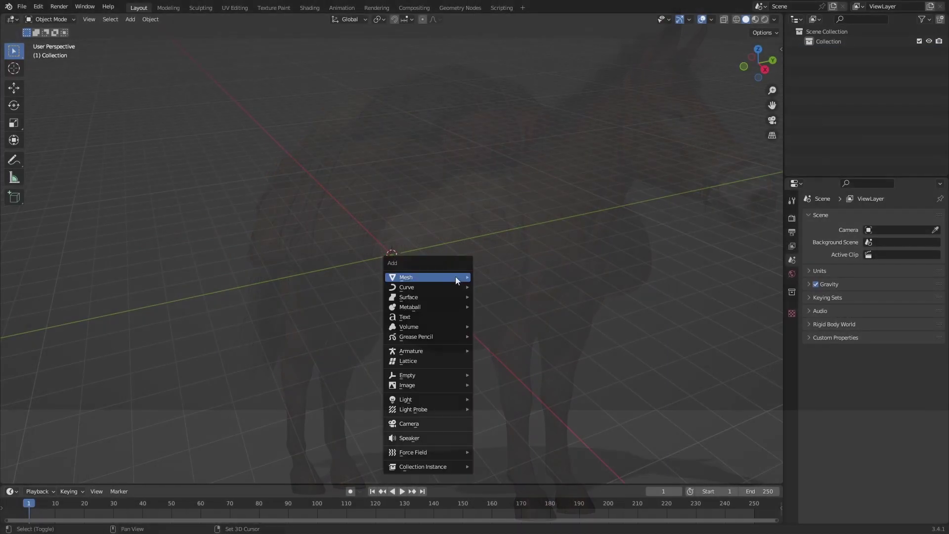
Add a cube at the origin and subdivide its entire mesh four times.
mouse_move(455, 277)
left_click(506, 43)
key("Tab")
right_click(391, 269)
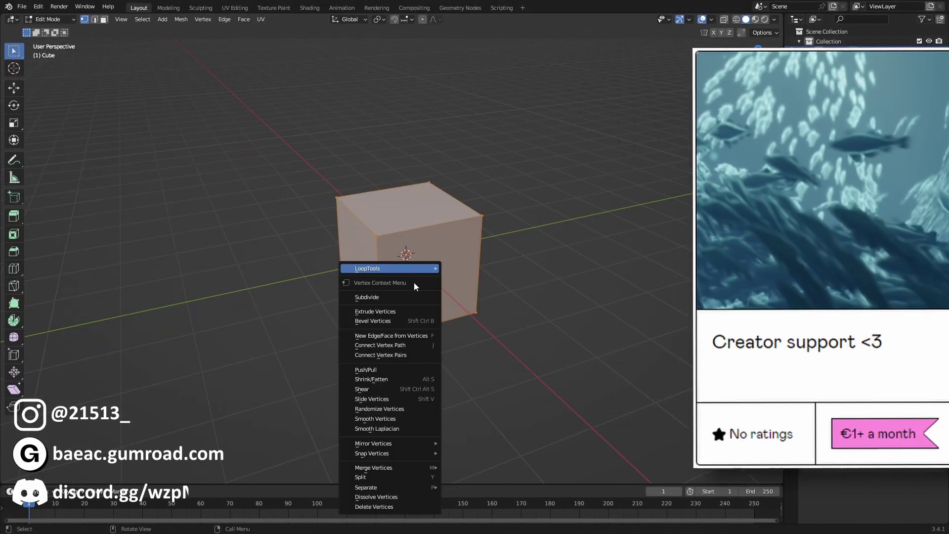
left_click(408, 297)
right_click(421, 237)
left_click(402, 251)
right_click(441, 215)
left_click(435, 231)
right_click(466, 213)
left_click(459, 231)
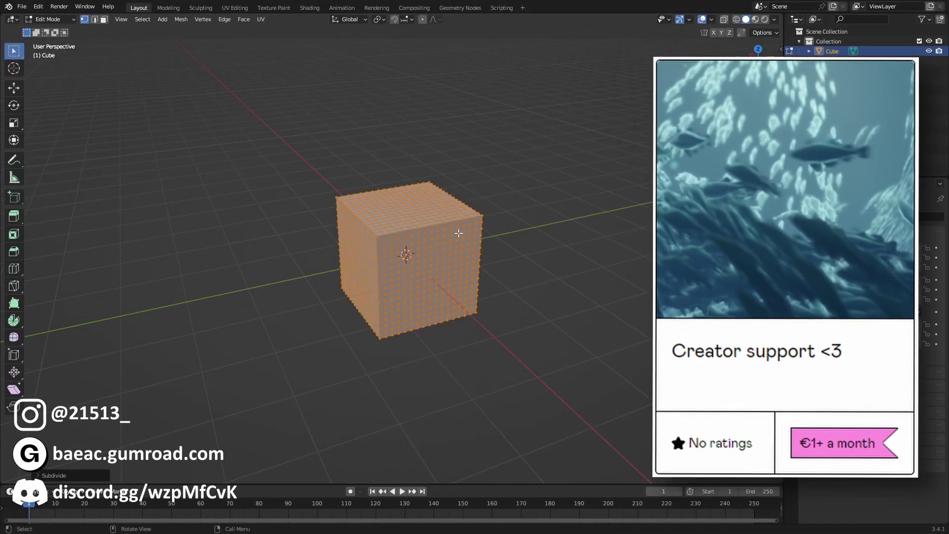
key("Tab")
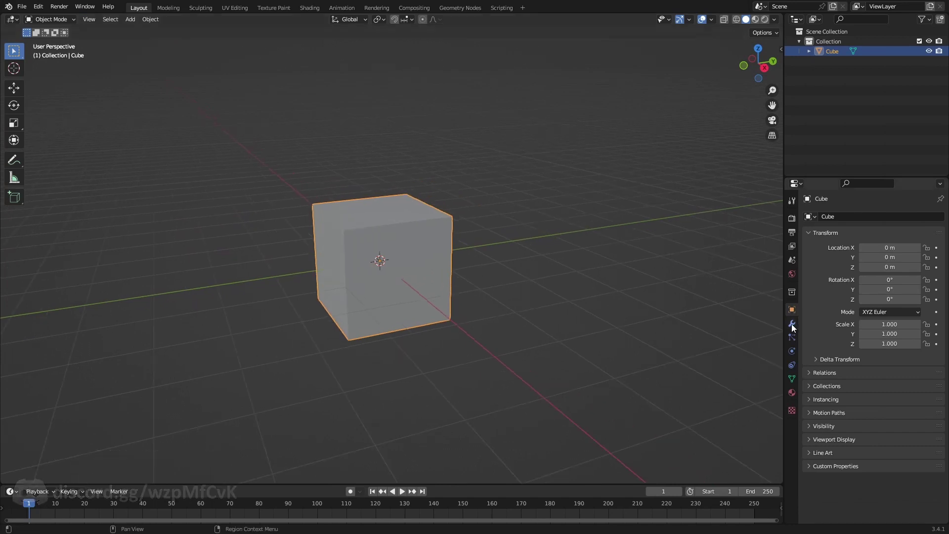
Try Soft Body physics on the cube by playing the simulation, and remove that physics again.
left_click(792, 325)
left_click(830, 217)
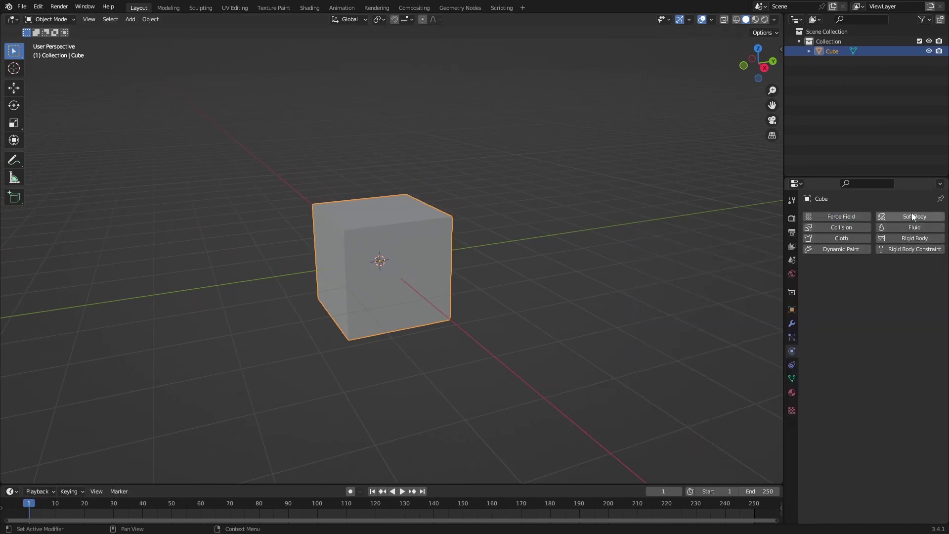
left_click(912, 216)
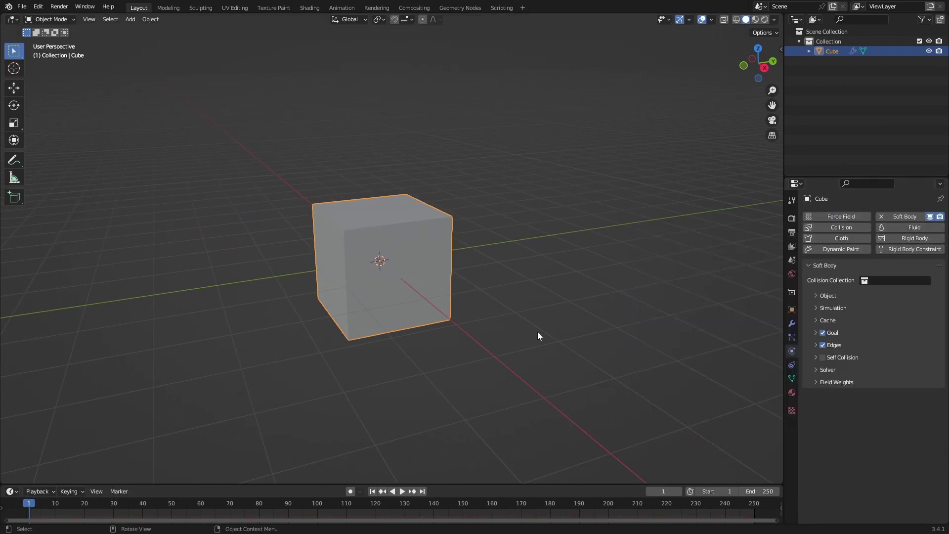
middle_click_drag(538, 331, 523, 334)
key("space")
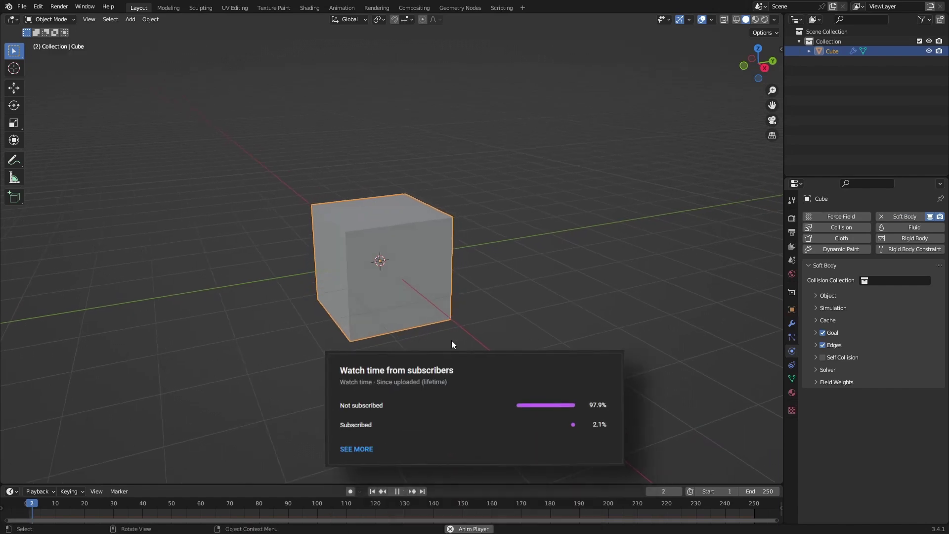
middle_click_drag(454, 341, 433, 324)
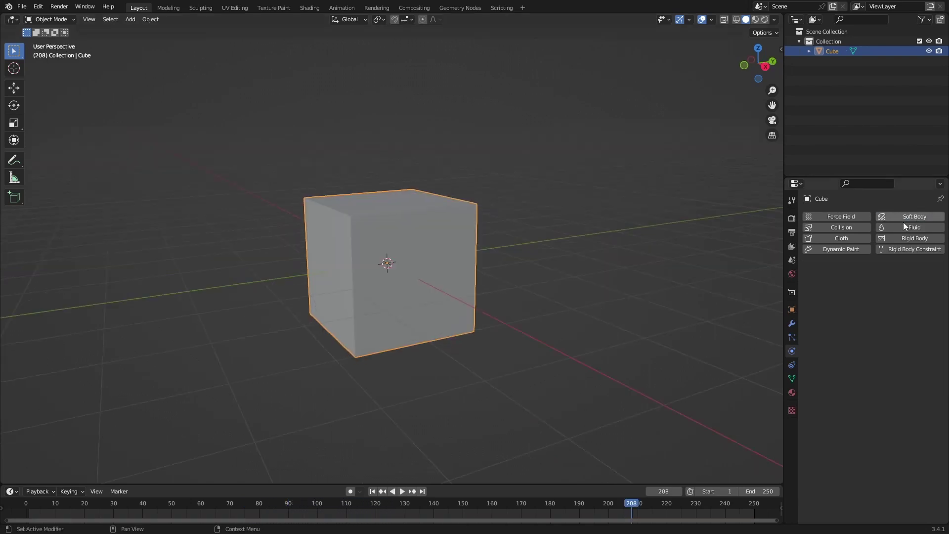
left_click(903, 218)
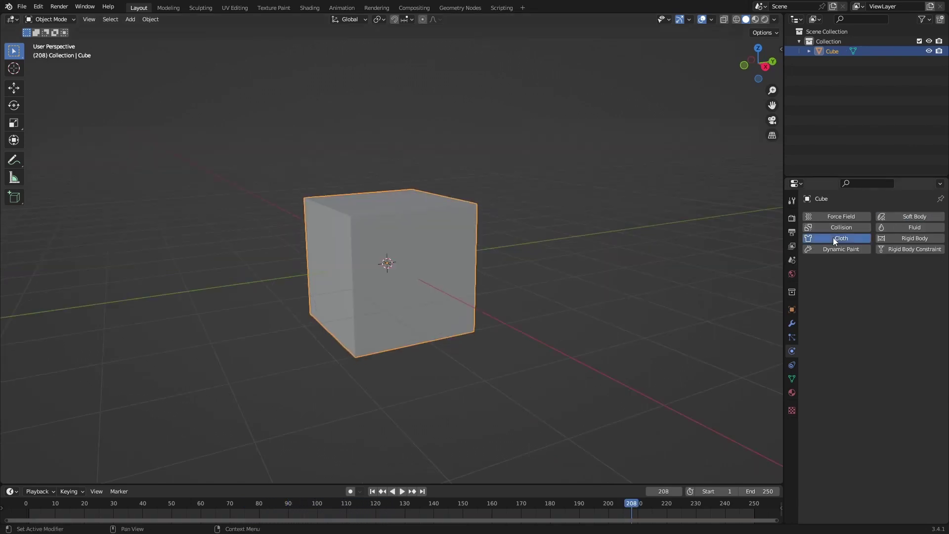
Give the cube Cloth physics and the large plane beneath it Collision physics.
left_click(833, 238)
middle_click_drag(575, 313, 469, 366)
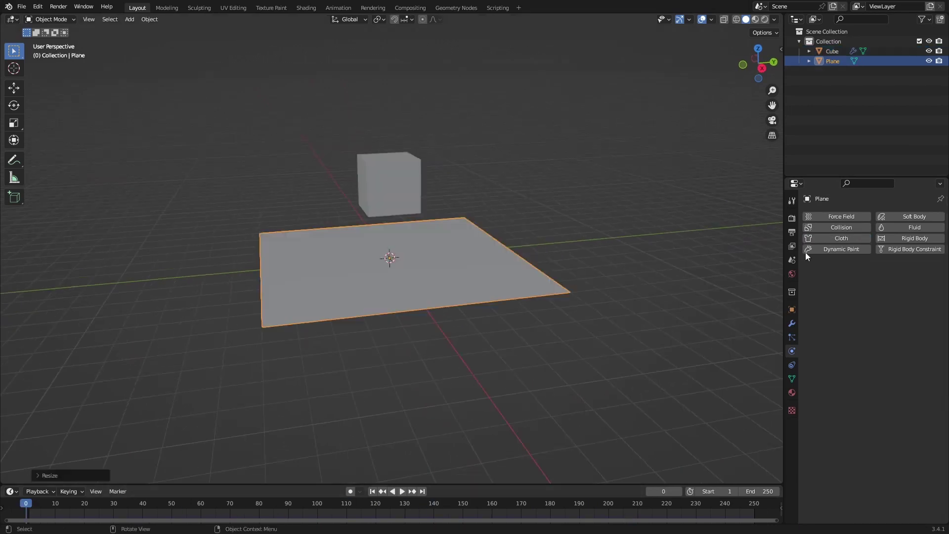
left_click(847, 227)
Play the cloth cube's fall onto the plane, reselect the cube and return to frame 0.
left_click(643, 206)
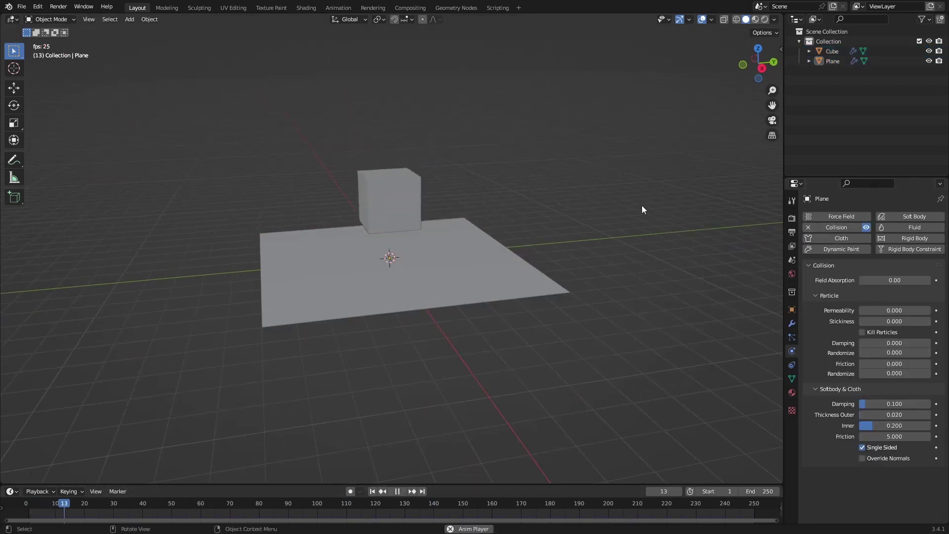
scroll(454, 239, "up", 3)
middle_click_drag(432, 239, 458, 254)
key("space")
left_click(412, 279)
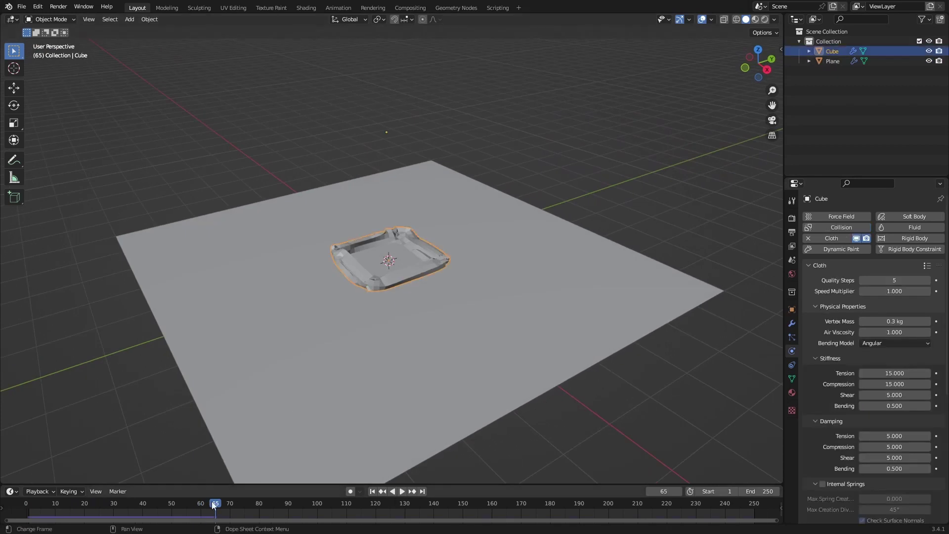
left_click_drag(213, 504, 25, 503)
mouse_move(508, 308)
middle_mouse_down()
mouse_move(502, 296)
mouse_move(511, 318)
middle_mouse_up()
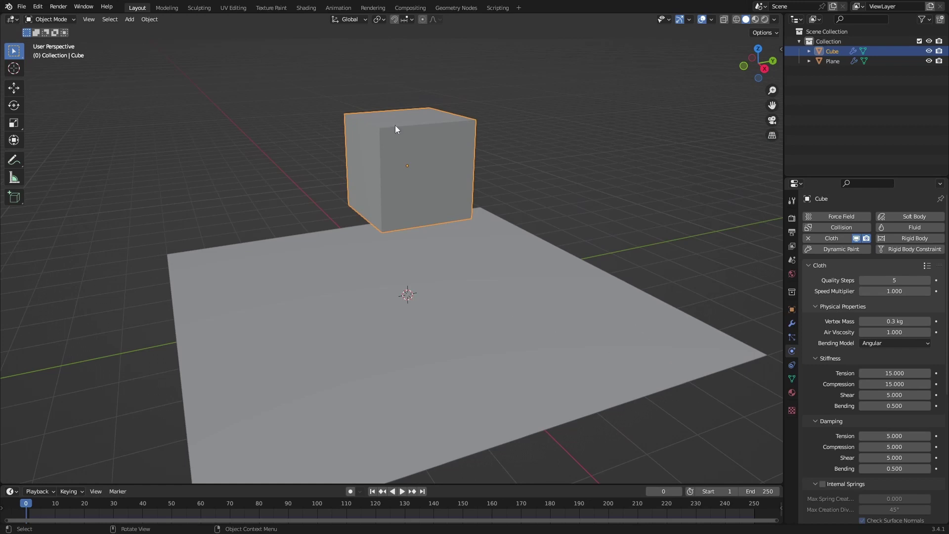
Enable Pressure at 10 for the cube's cloth and play the simulation to check the inflated shape.
scroll(817, 376, "down", 10)
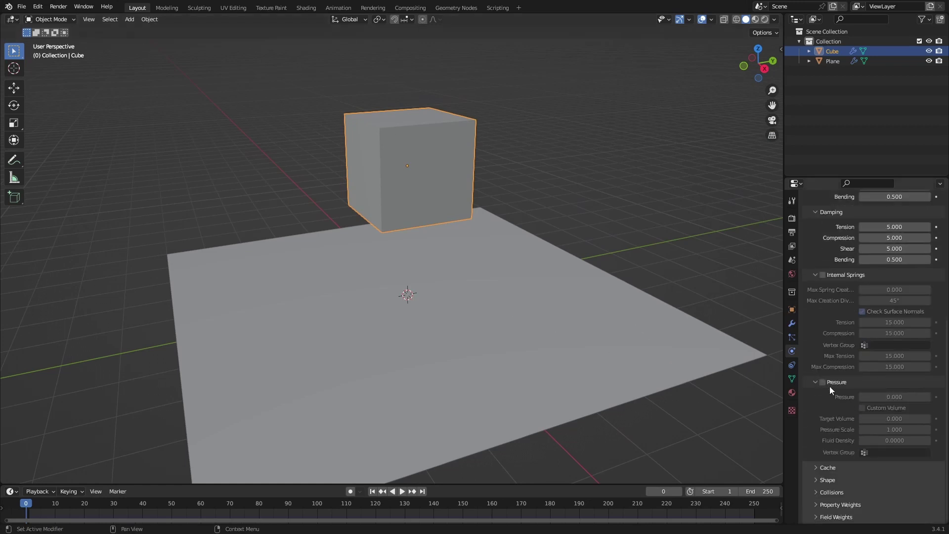
left_click(822, 382)
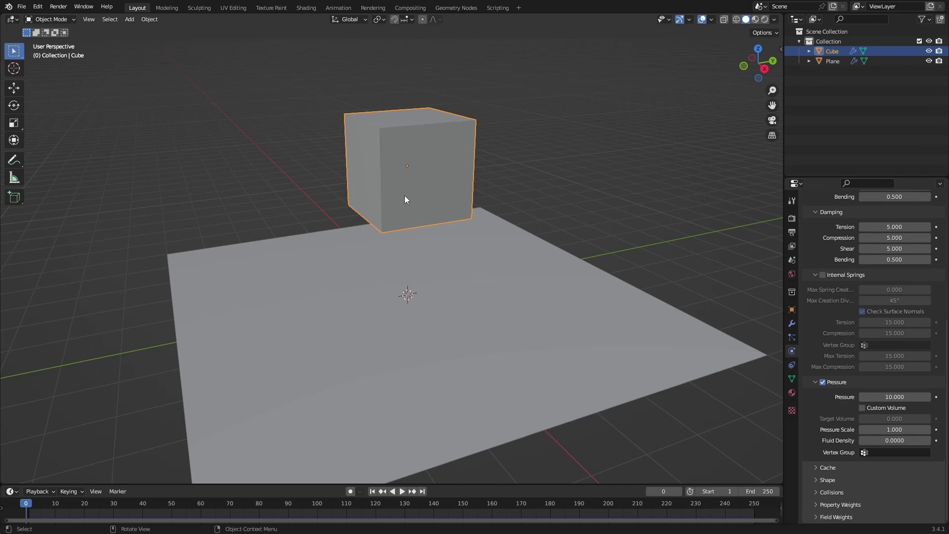
mouse_move(595, 210)
middle_mouse_down()
mouse_move(604, 212)
mouse_move(591, 209)
middle_mouse_up()
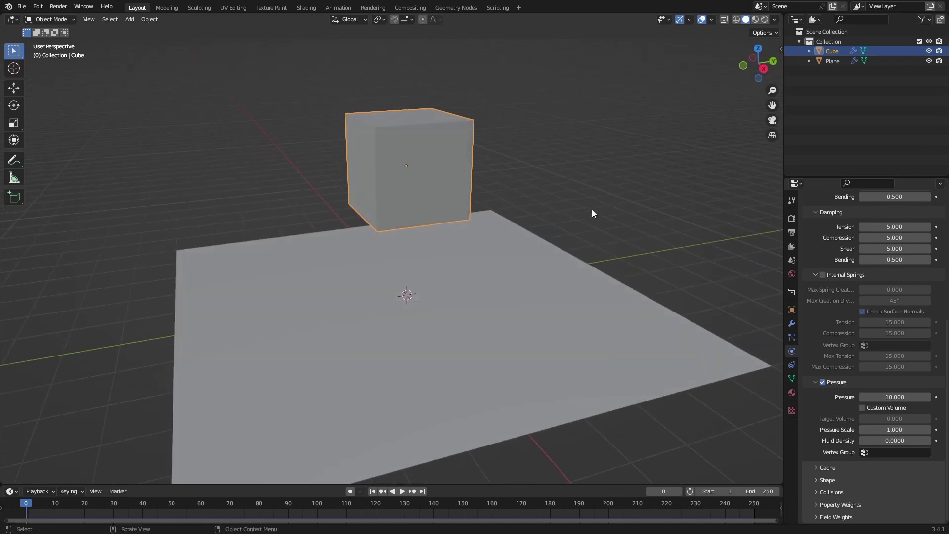
key("space")
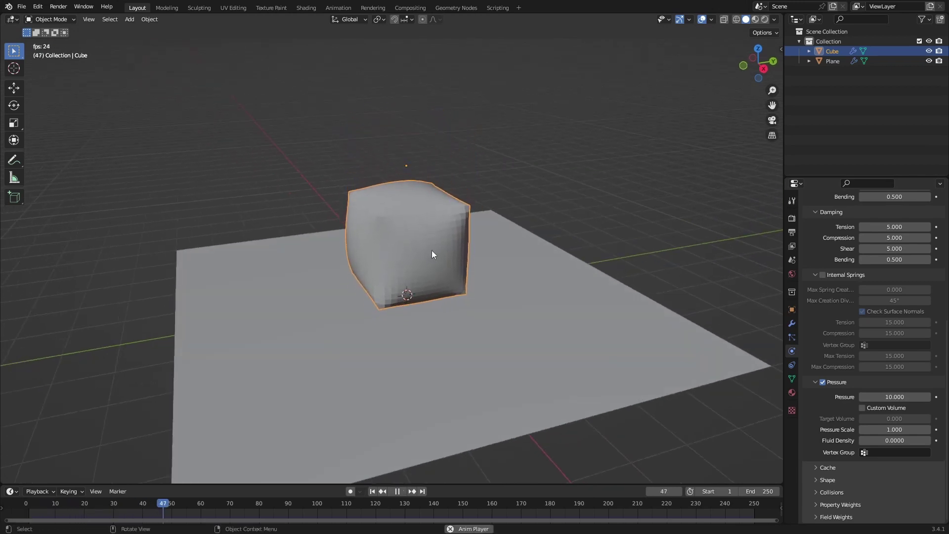
middle_click_drag(434, 254, 451, 233)
middle_click_drag(461, 272, 483, 327)
key("Escape")
Set the cloth's Vertex Mass to 3 kg and replay the simulation from the start.
scroll(809, 218, "up", 10)
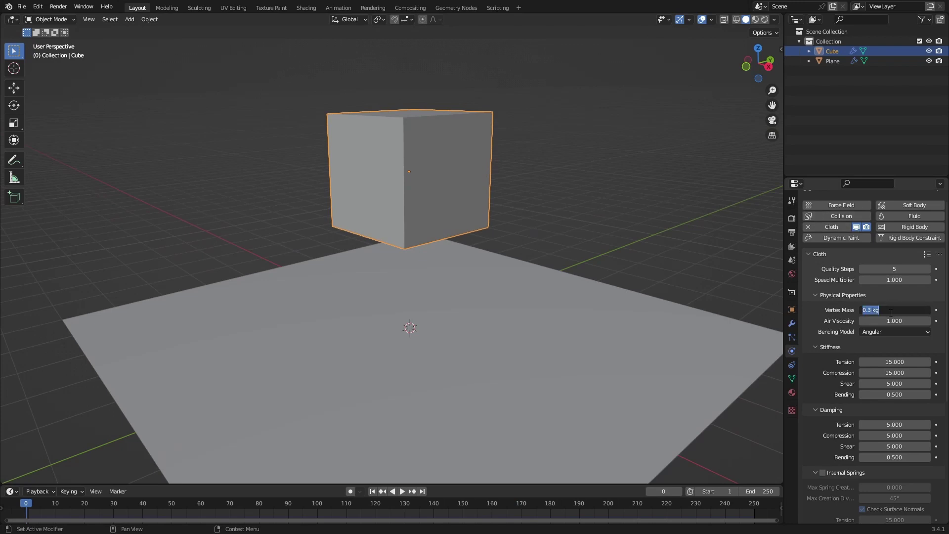
key("Tab")
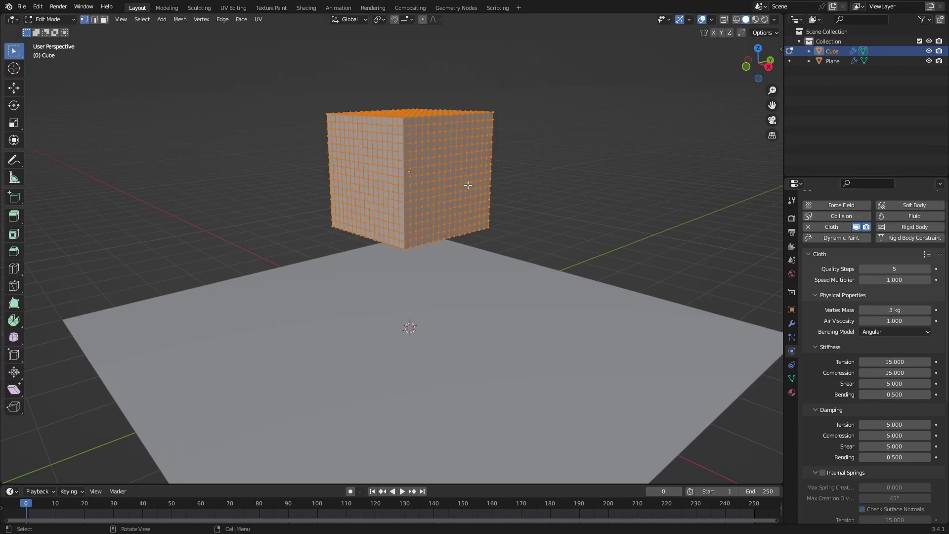
key("Tab")
key("space")
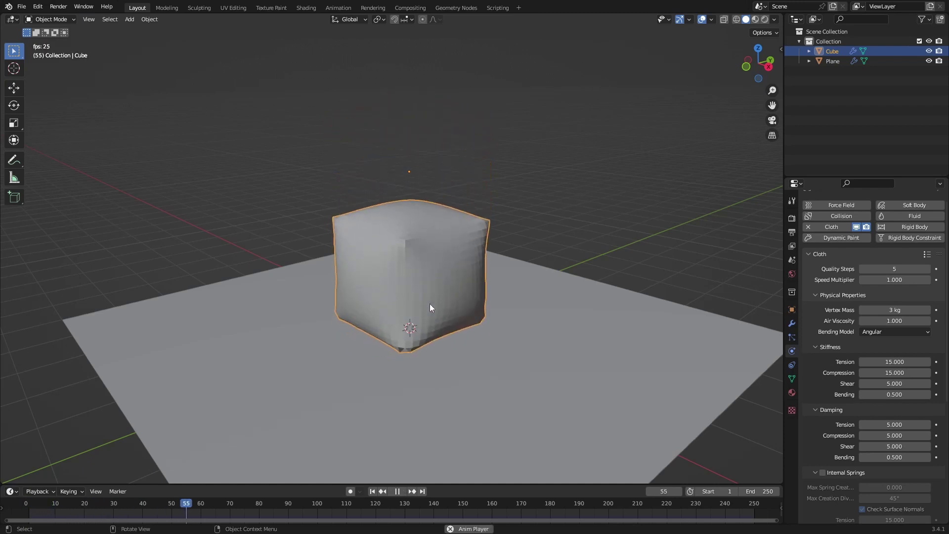
middle_click_drag(466, 336, 471, 313)
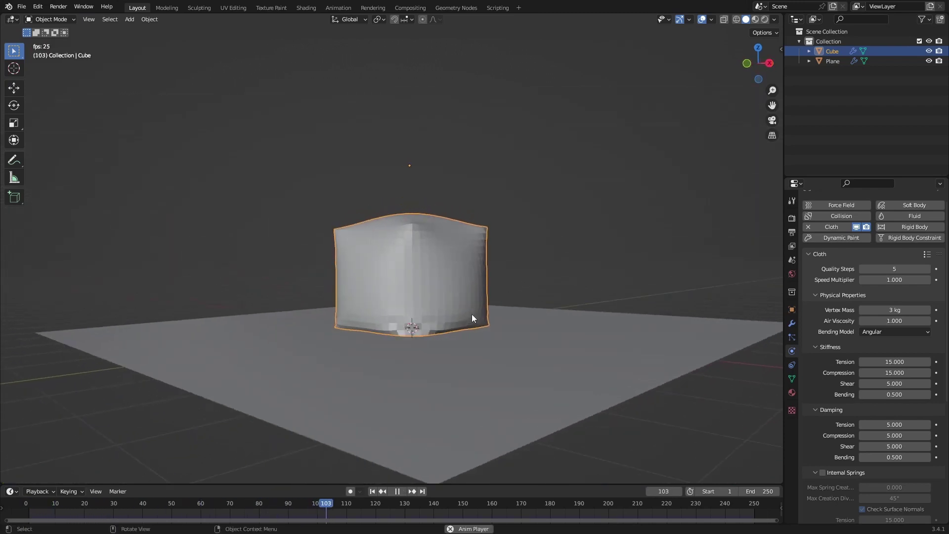
middle_click_drag(421, 296, 451, 302)
Apply Shade Smooth to the inflated cube and stop the playback.
right_click(438, 292)
left_click(437, 293)
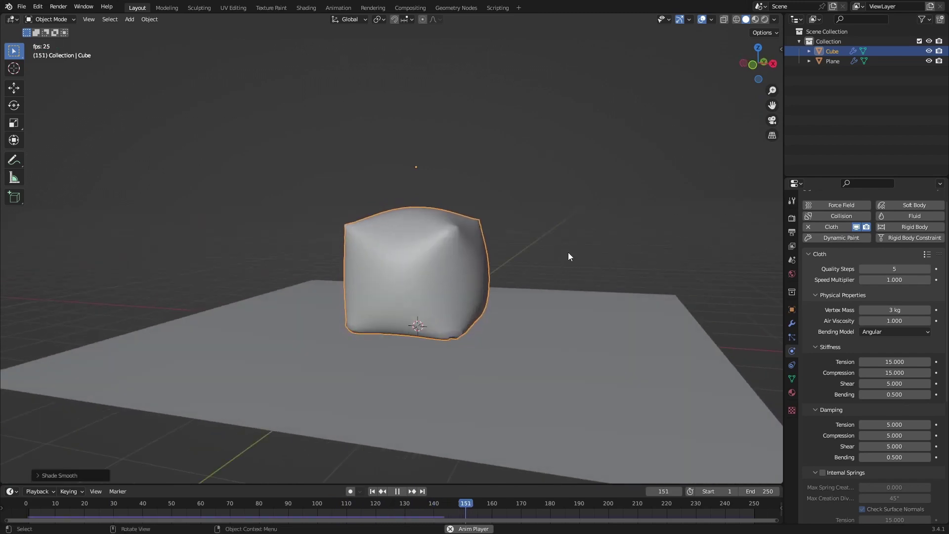
left_click(568, 244)
middle_click_drag(569, 243, 464, 261)
key("space")
Delete the inflated cloth cube, keeping the large collision plane.
left_click(440, 288)
key("x")
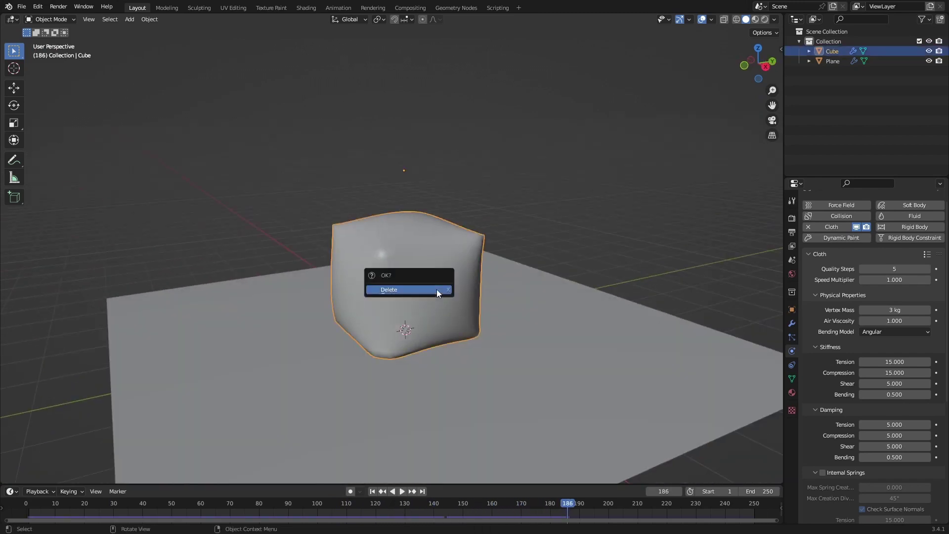
left_click(437, 289)
Add a new plane at the origin and extrude its face 0.1 m upward into a thin slab.
key("shift+a")
mouse_move(434, 277)
left_click(500, 32)
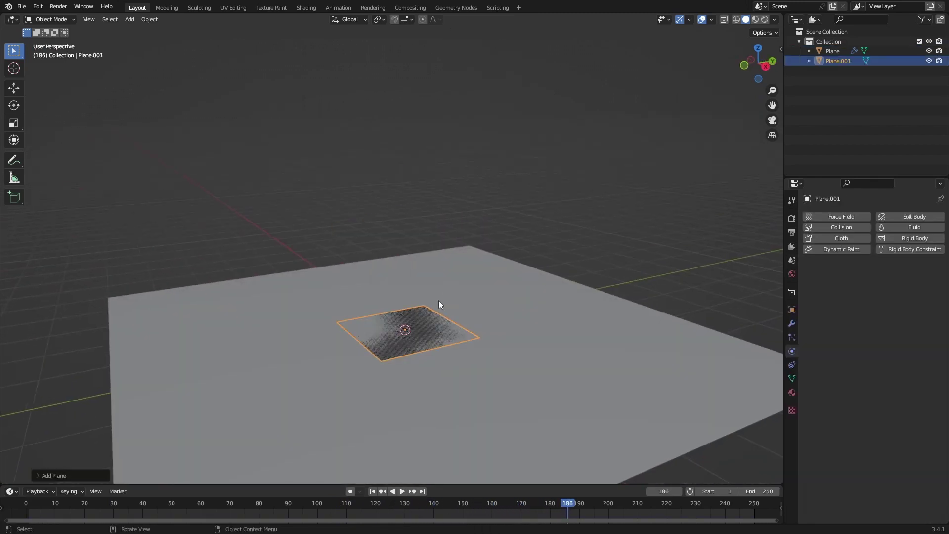
key("Tab")
key("e")
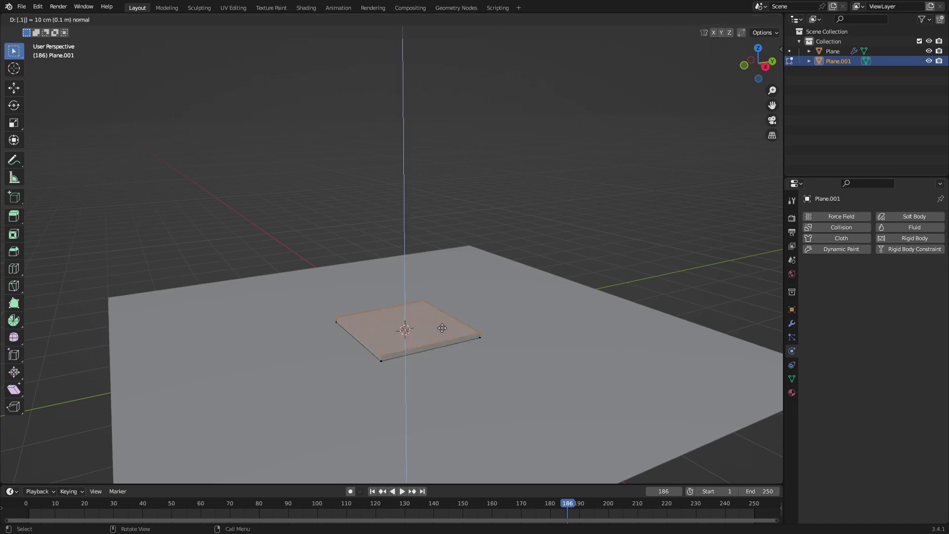
key("Return")
Divide the thin slab with 9 loop cuts in one direction and evenly spaced loop cuts across it.
middle_click_drag(441, 326, 399, 318)
key("ctrl+r")
scroll(377, 350, "up", 8)
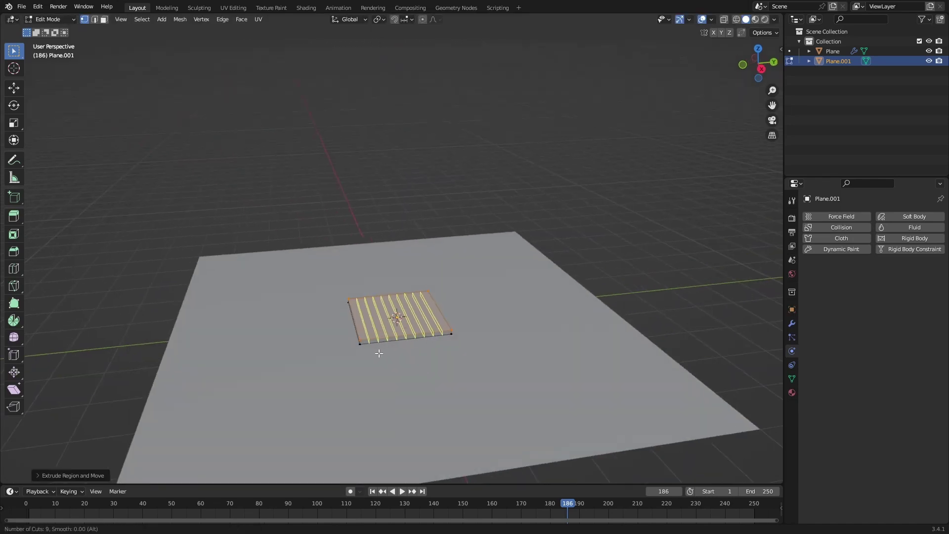
scroll(379, 353, "up", 1)
scroll(379, 352, "down", 1)
left_click(379, 353)
right_click(379, 353)
middle_click_drag(379, 352, 454, 337)
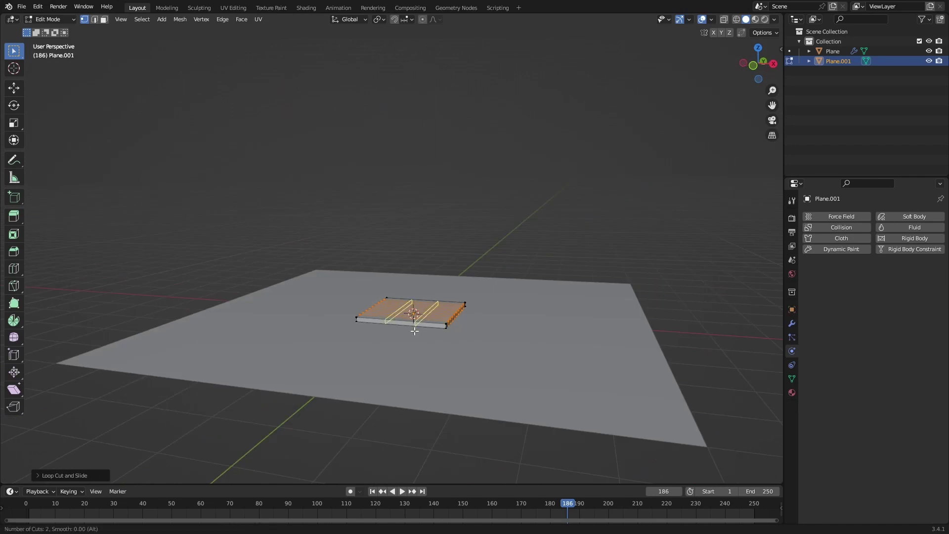
middle_click_drag(452, 335, 492, 330)
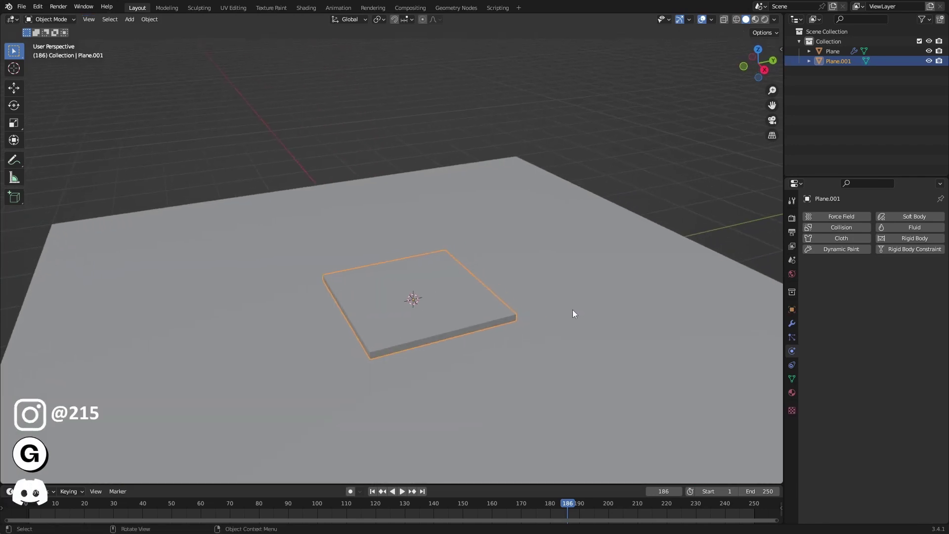
Move the subdivided slab up along the Z axis so it floats above the large plane.
key("g")
key("z")
left_click(582, 247)
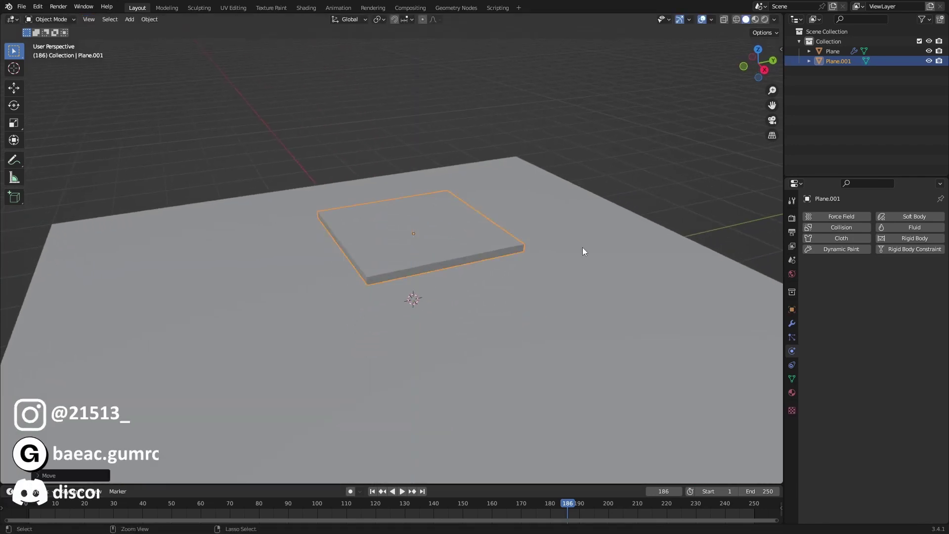
Give the slab Cloth physics with Pressure set to 10 and run the simulation from frame 1 to frame 46.
left_click(844, 238)
scroll(865, 346, "down", 8)
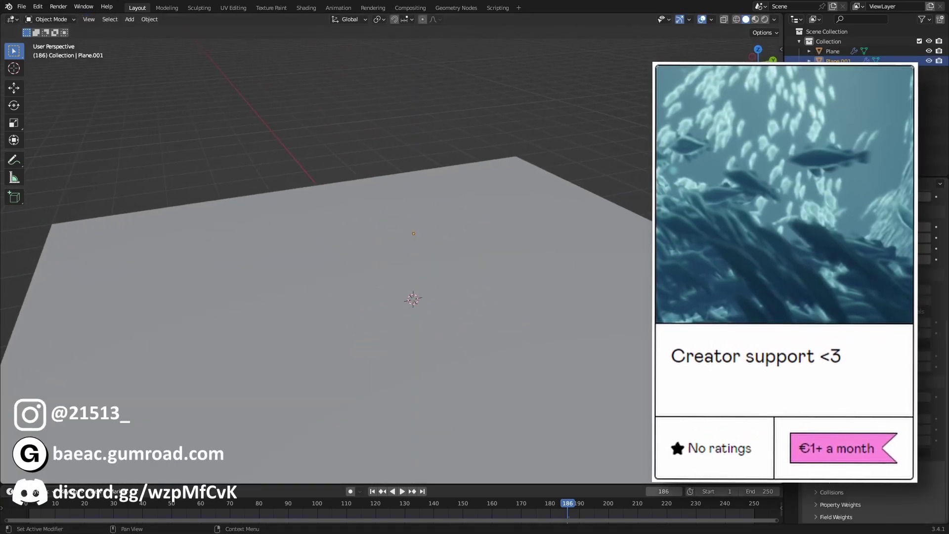
left_click(372, 491)
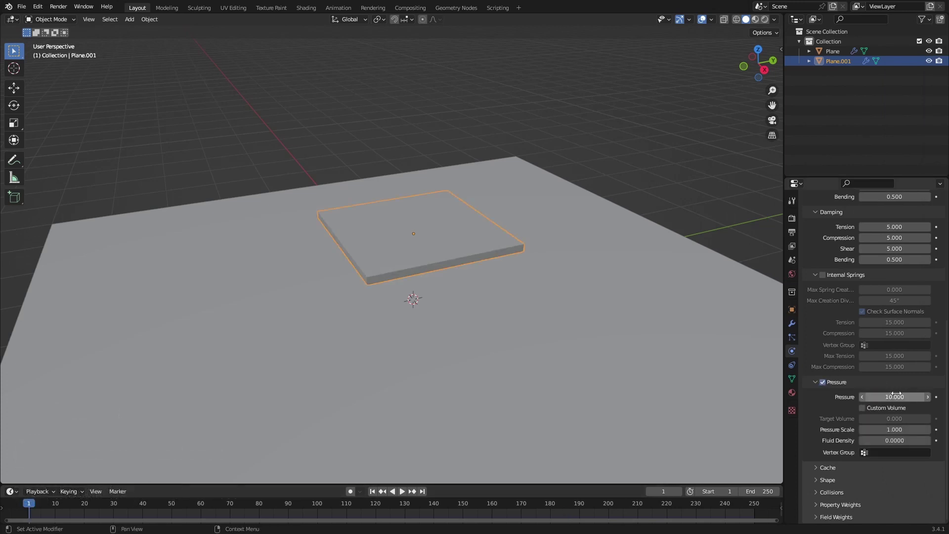
key("space")
middle_click_drag(542, 265, 490, 316)
key("space")
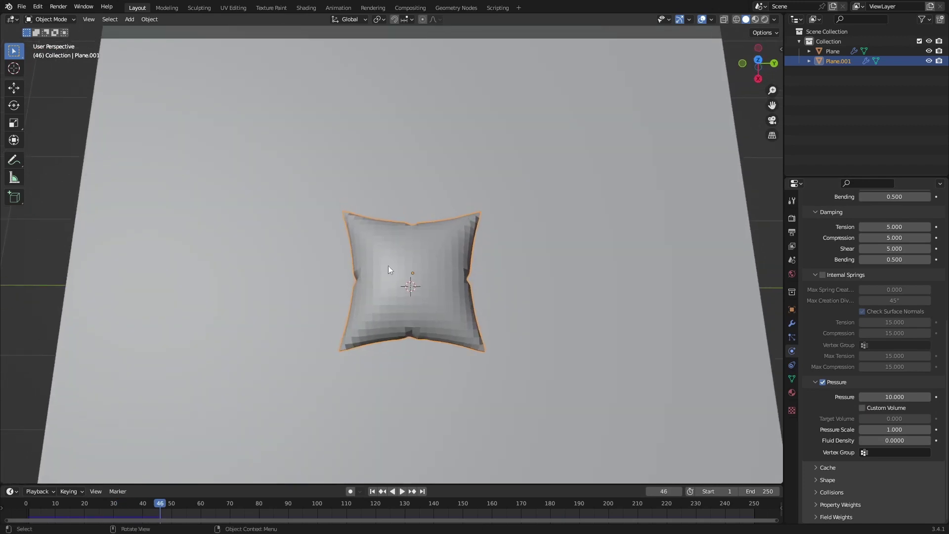
Apply Shade Smooth to the inflated pillow and look over its shape and cloth settings.
right_click(388, 267)
left_click(410, 271)
middle_click_drag(425, 276, 551, 227)
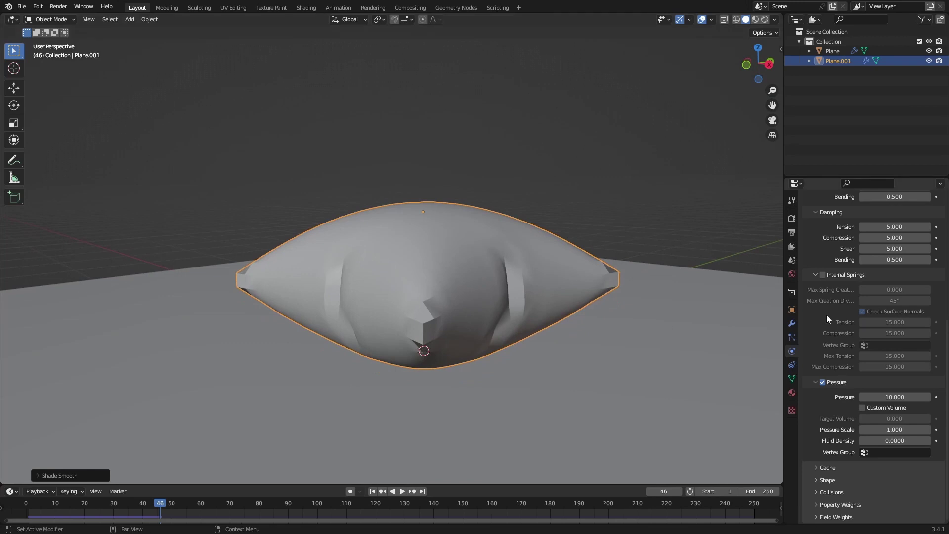
scroll(827, 315, "up", 10)
middle_click_drag(474, 309, 441, 303)
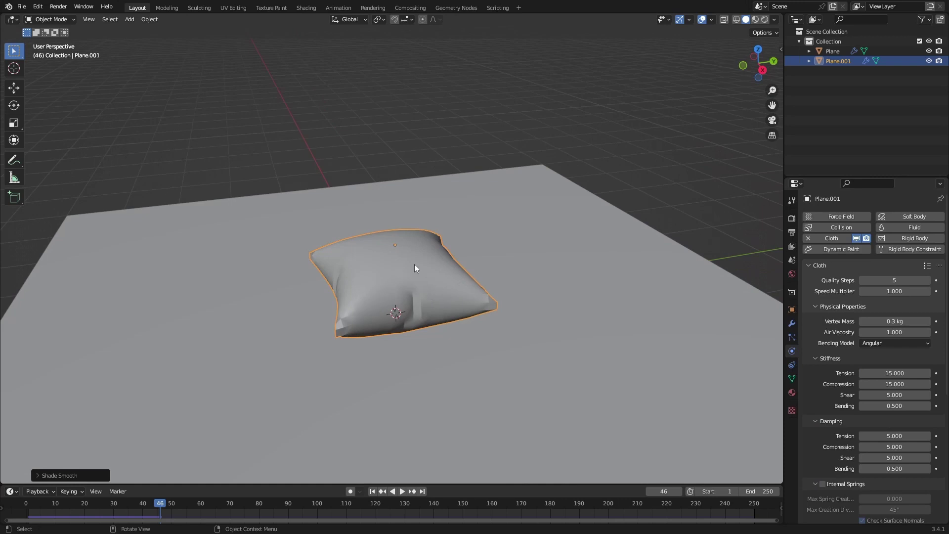
Return to the first frame and replay the pillow's cloth simulation.
key("Tab")
key("Tab")
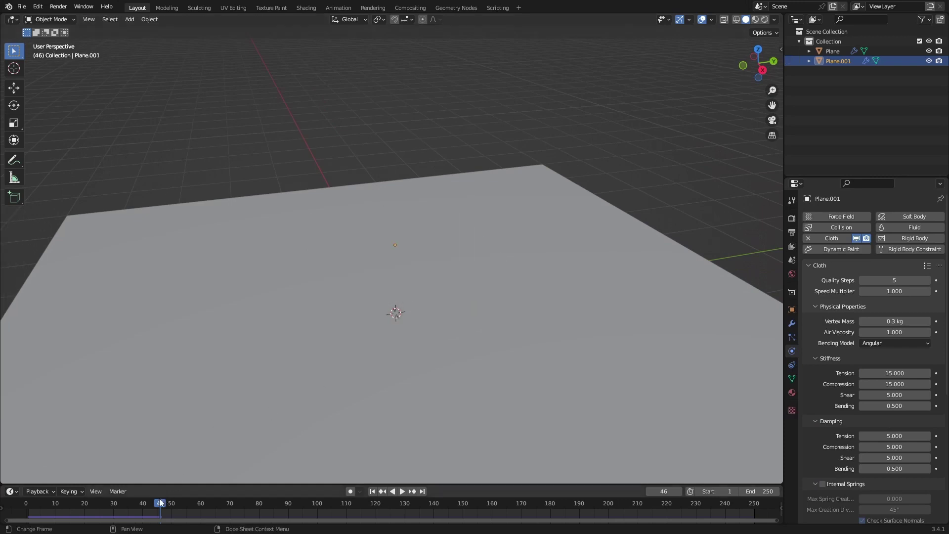
scroll(272, 169, "down", 1)
key("shift+Left")
key("space")
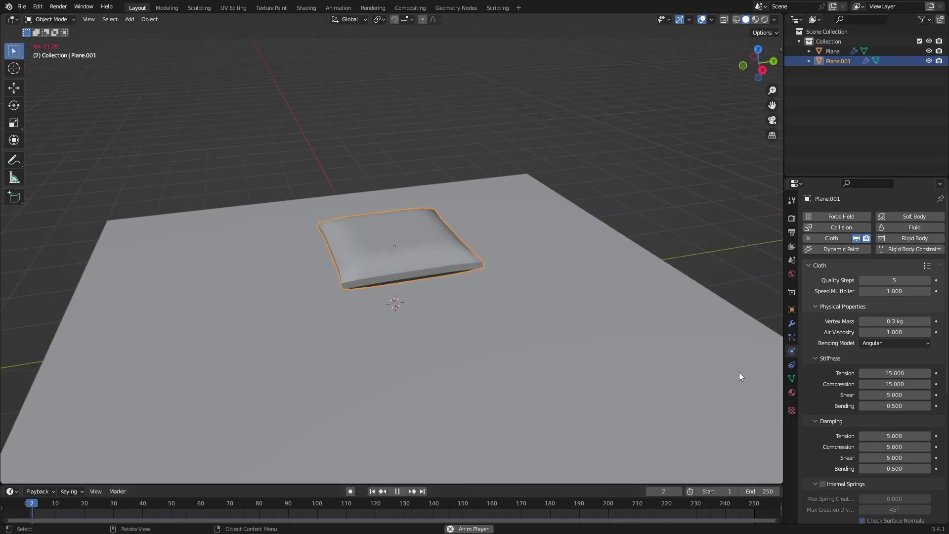
Stop the simulation at frame 53 and apply Visual Geometry to Mesh to the inflated pillow.
middle_click_drag(556, 337, 507, 359)
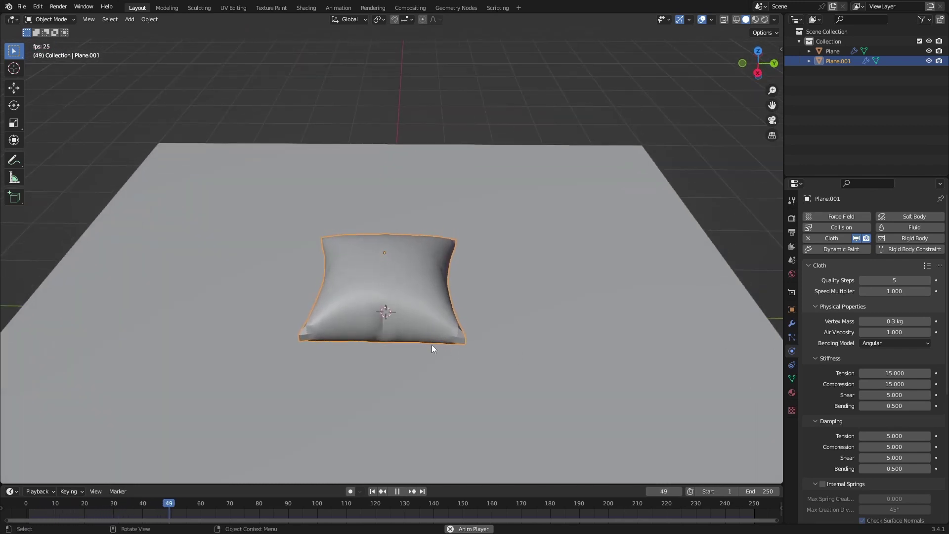
key("space")
scroll(376, 304, "up", 3)
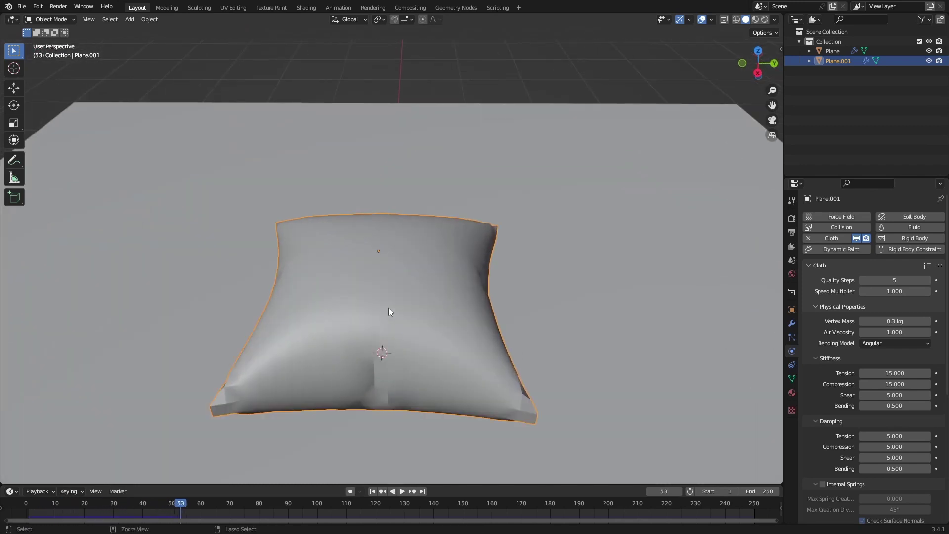
key("ctrl+a")
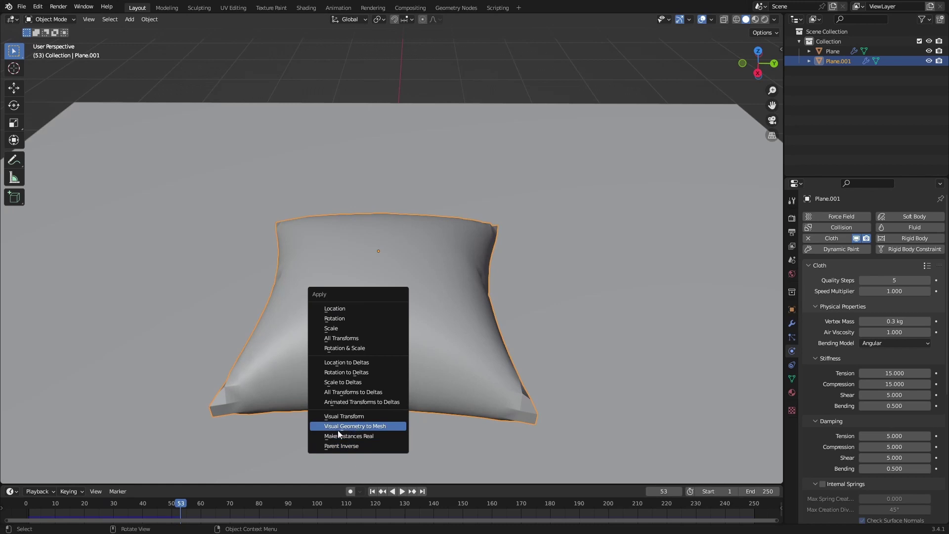
left_click(350, 426)
Enter Edit Mode on the converted pillow, switch to face selection and select the face loop along its edge.
middle_click_drag(504, 321, 710, 318)
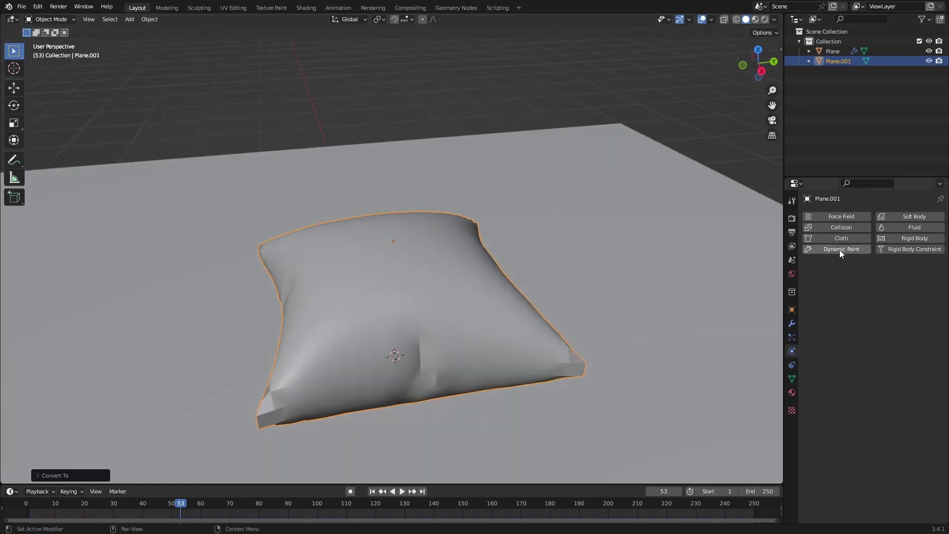
middle_click_drag(449, 368, 520, 306)
key("Tab")
key("a")
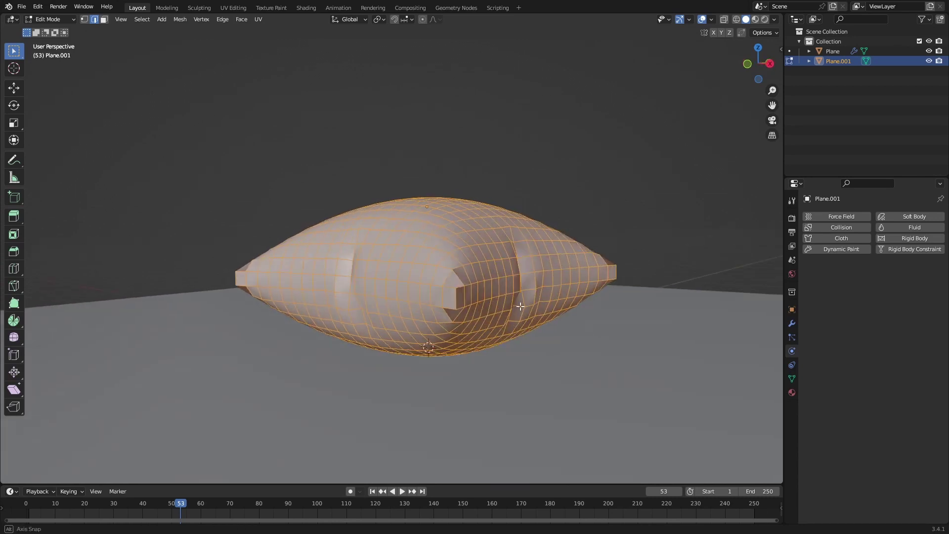
key("3")
left_click(468, 295, "alt")
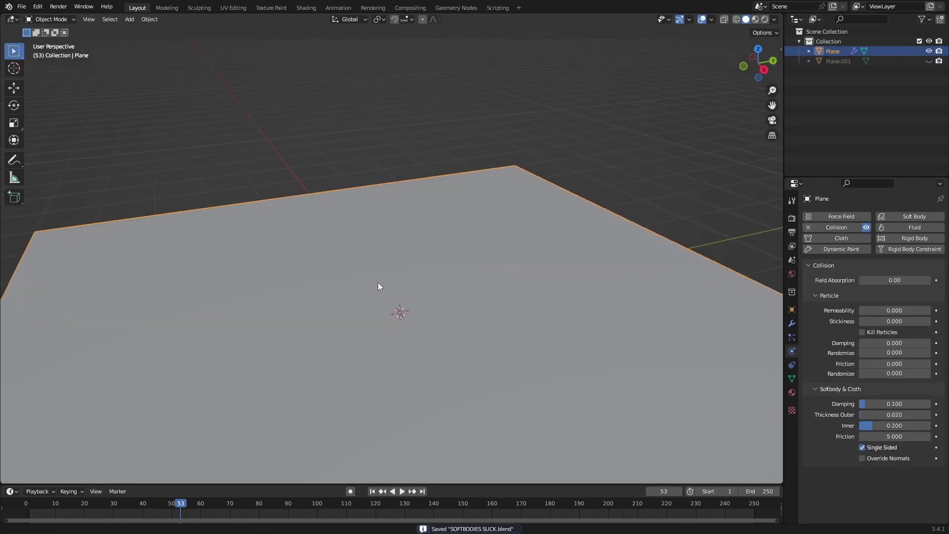
Subdivide all faces of the round cube twice in Edit Mode and return to Object Mode.
middle_click_drag(377, 283, 446, 260)
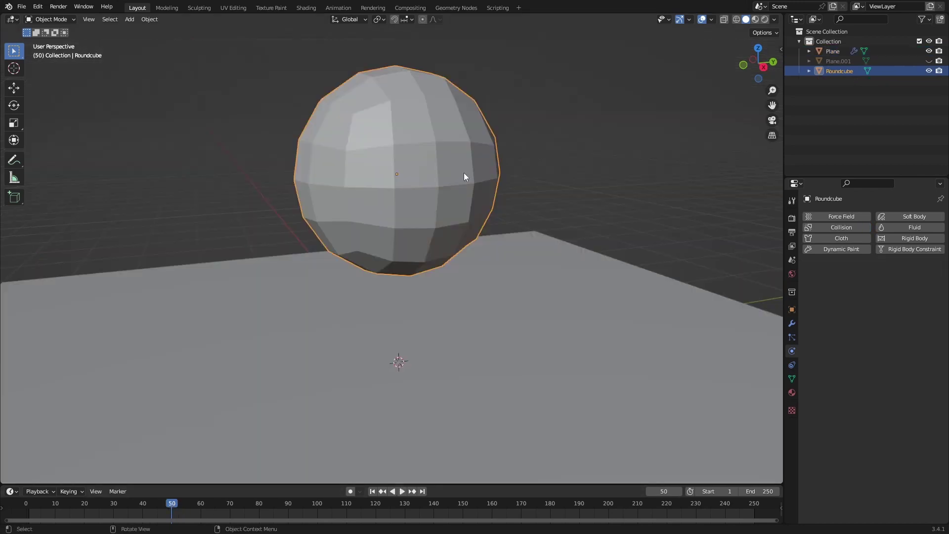
key("Tab")
right_click(456, 185)
left_click(455, 186)
right_click(450, 187)
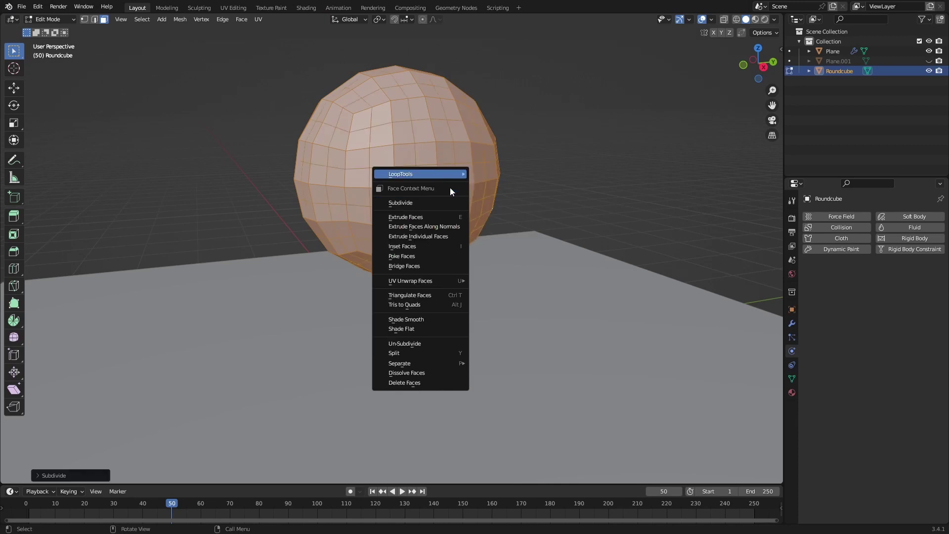
left_click(422, 202)
scroll(495, 172, "down", 3)
key("Tab")
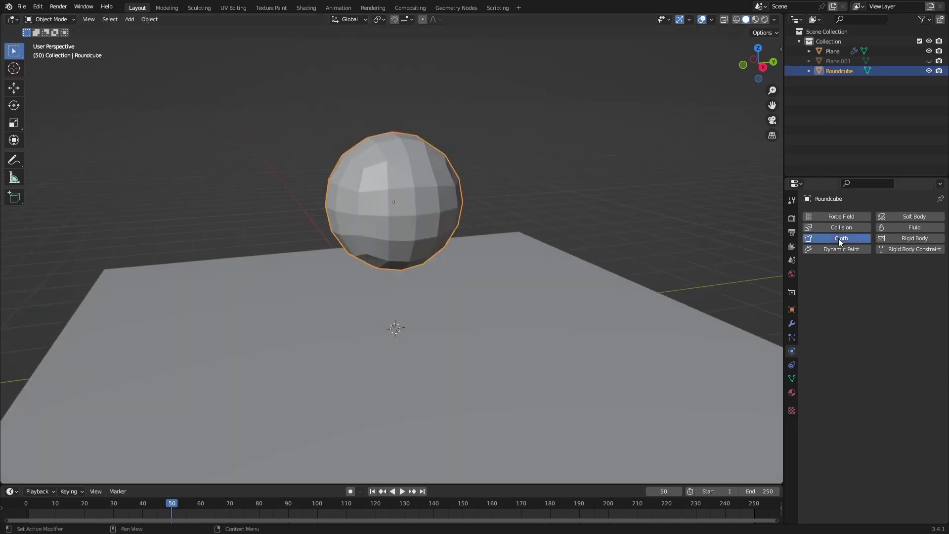
Give the round cube Cloth physics with Pressure enabled at 10 and run the simulation from frame 1.
left_click(838, 238)
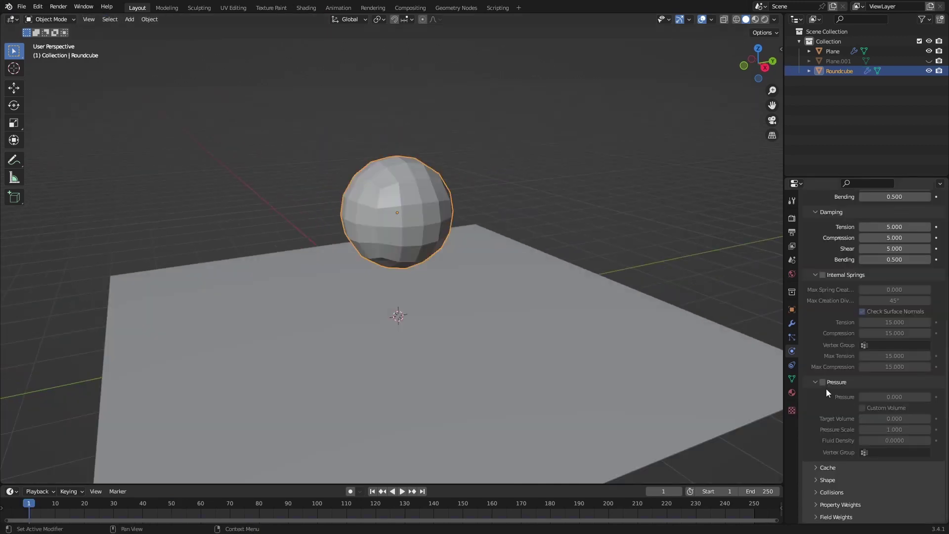
left_click(823, 382)
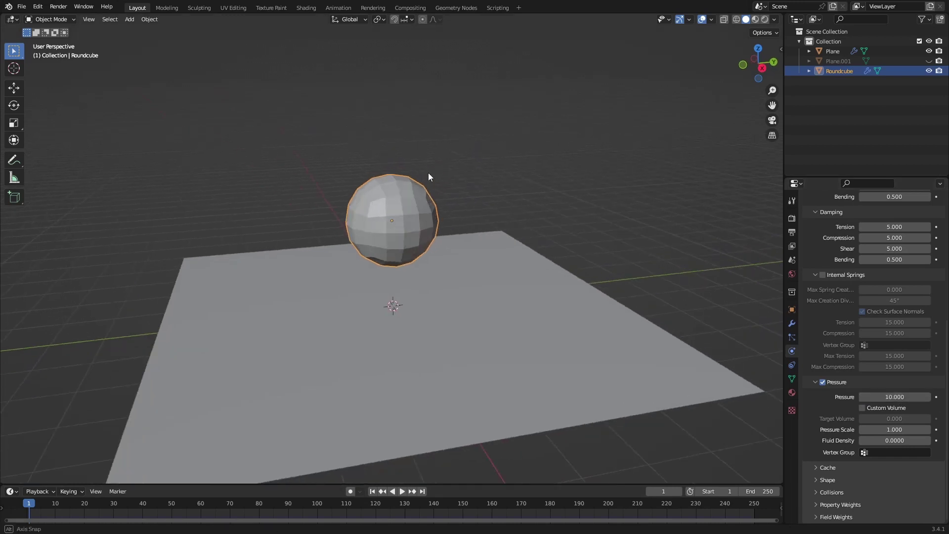
scroll(428, 173, "up", 2)
key("space")
middle_click_drag(435, 235, 450, 213)
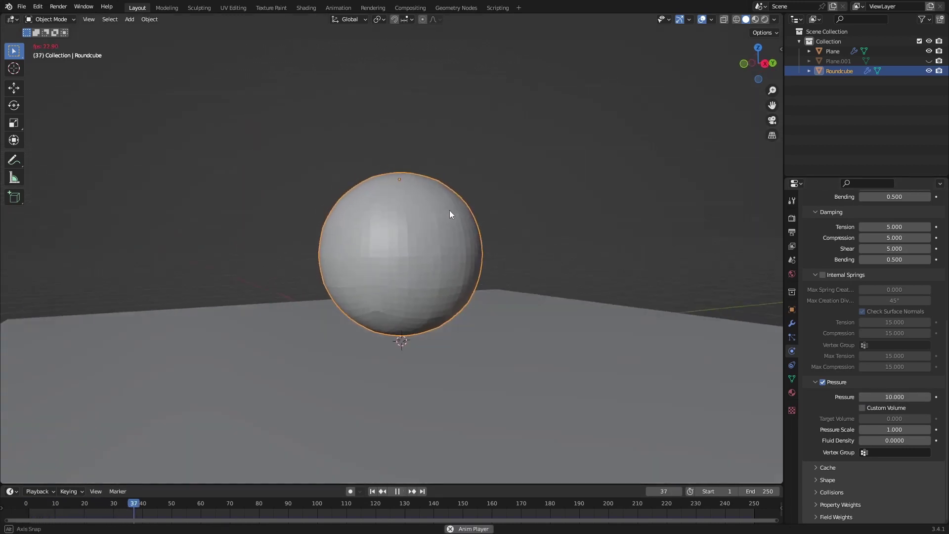
Apply Shade Smooth to the inflating ball while the simulation plays.
right_click(432, 248)
left_click(418, 239)
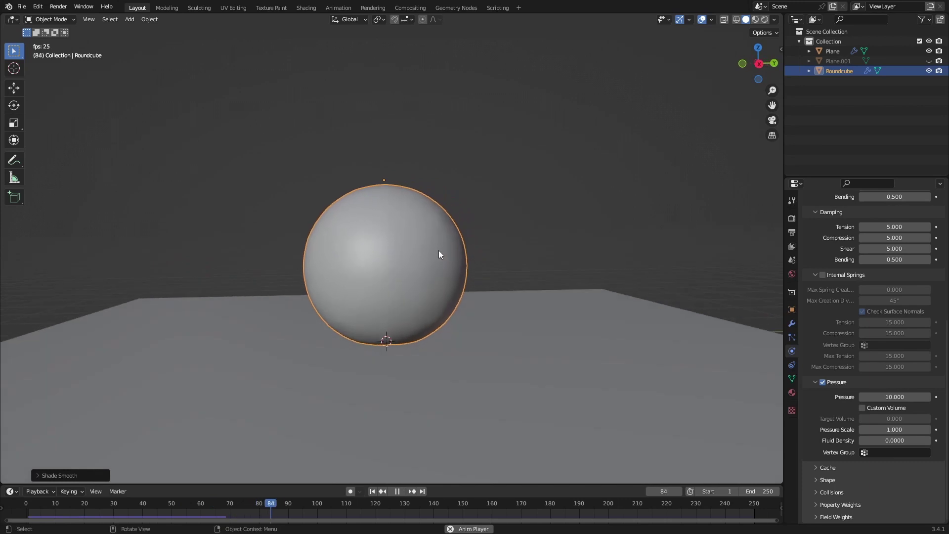
scroll(425, 322, "down", 3)
Try moving the collision plane freely beneath the ball while the simulation plays.
left_click(447, 321)
scroll(446, 306, "up", 3)
scroll(446, 303, "down", 2)
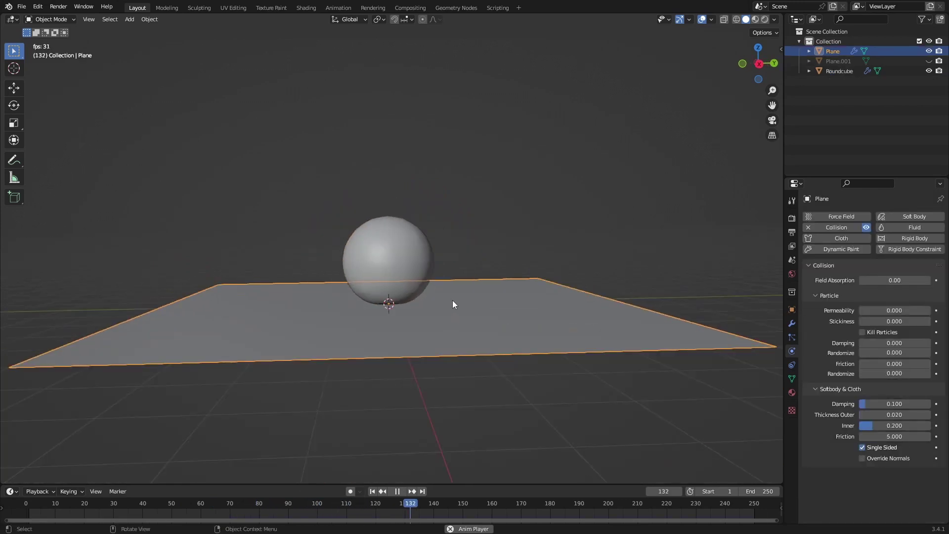
key("g")
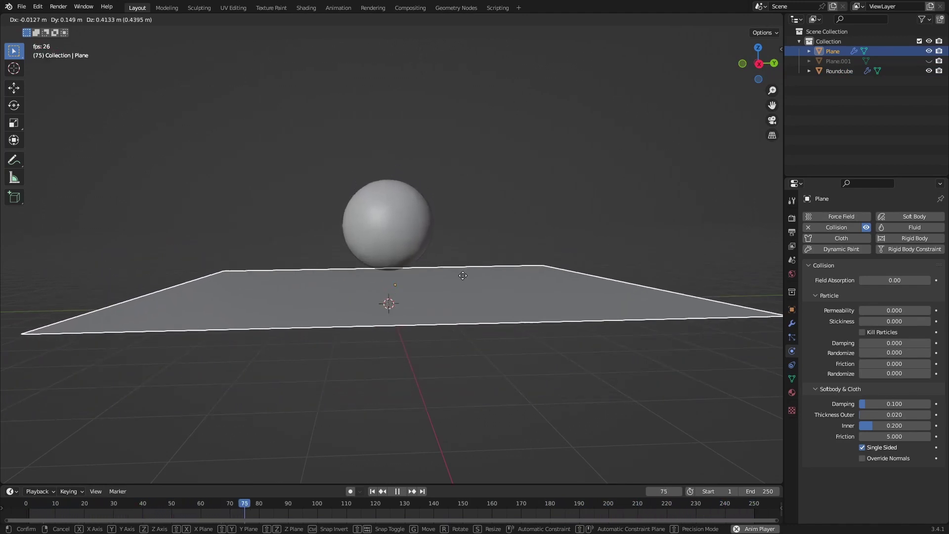
right_click(464, 270)
Select the ball, stop playback, change its cloth Pressure and replay the simulation from the first frame.
left_click(387, 233)
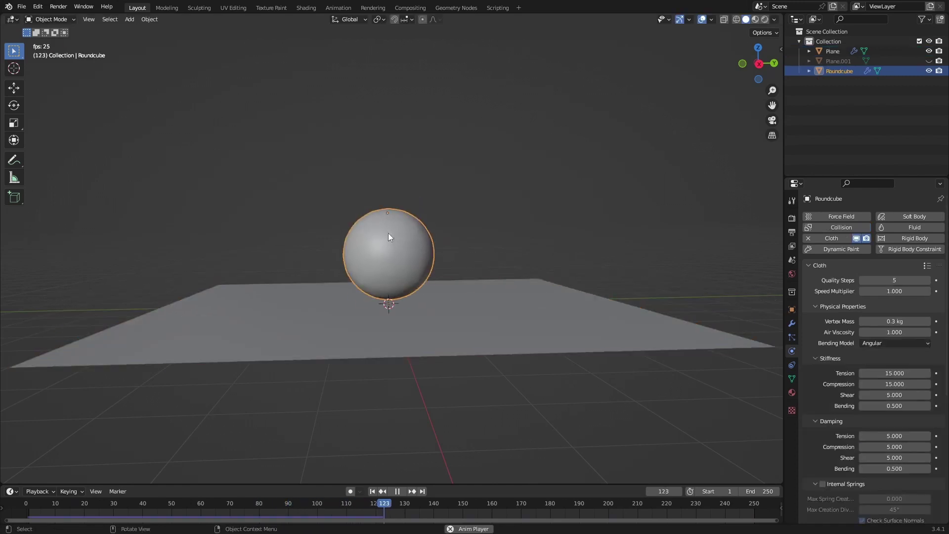
middle_click_drag(406, 316, 520, 306)
key("space")
scroll(868, 387, "down", 10)
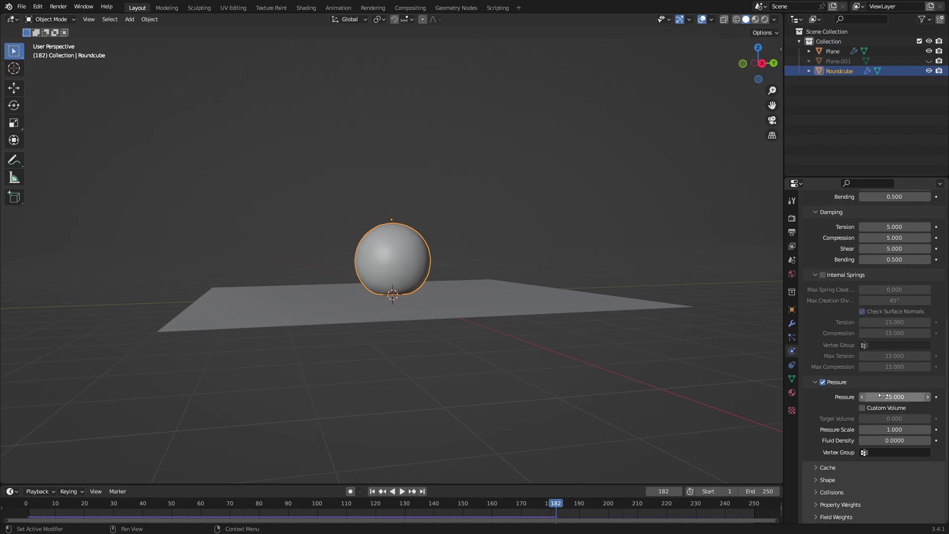
left_click(372, 490)
key("space")
mouse_move(389, 328)
middle_mouse_down()
mouse_move(411, 331)
mouse_move(390, 328)
middle_mouse_up()
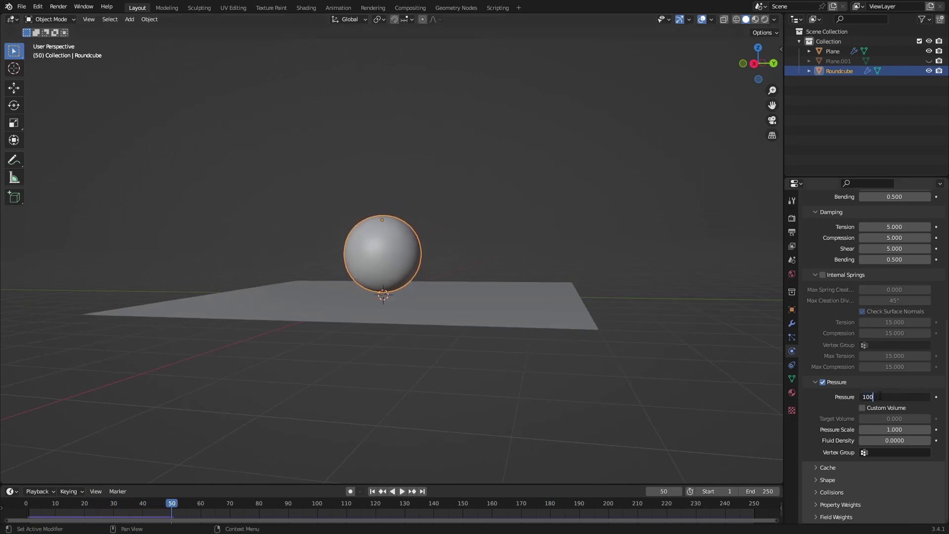
Set the ball's cloth Pressure to 100 and replay the simulation from the start.
left_click(373, 491)
middle_click_drag(413, 346, 450, 291)
key("space")
Select the collision plane and rotate it beneath the ball while the simulation plays.
left_click(527, 313)
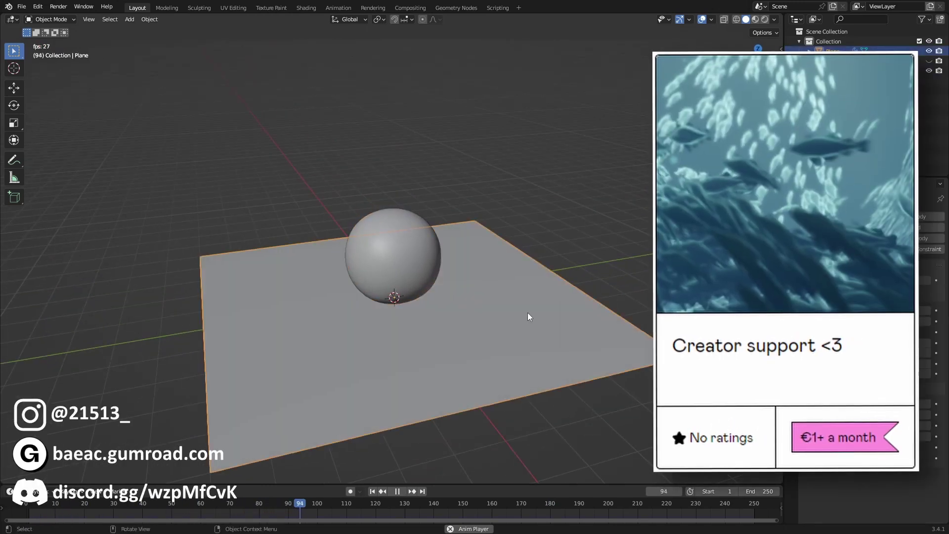
middle_click_drag(543, 319, 507, 310)
key("r")
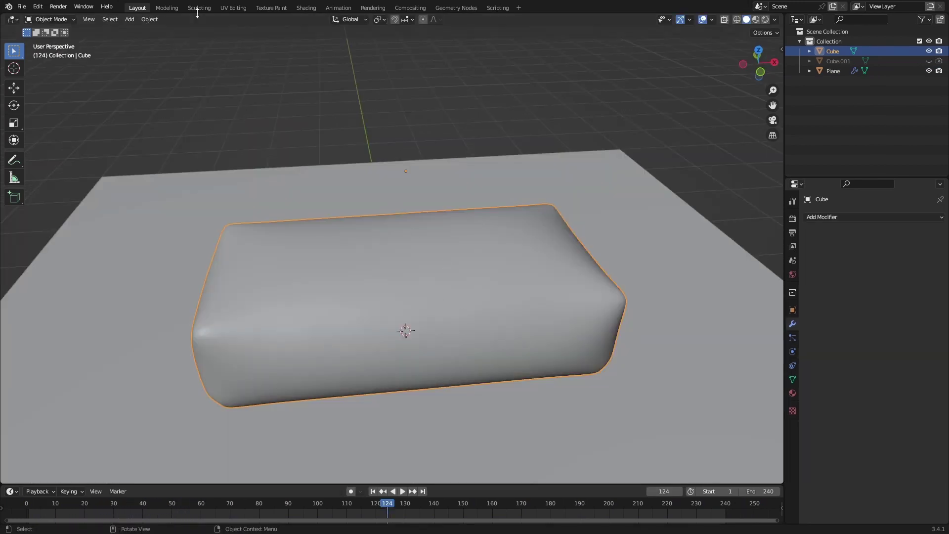
Switch to the Sculpting workspace and pull wrinkles into the inflated box's surface with the Cloth brush at 108 px.
left_click(199, 8)
mouse_move(329, 184)
middle_mouse_down()
mouse_move(365, 253)
mouse_move(360, 279)
mouse_move(341, 267)
middle_mouse_up()
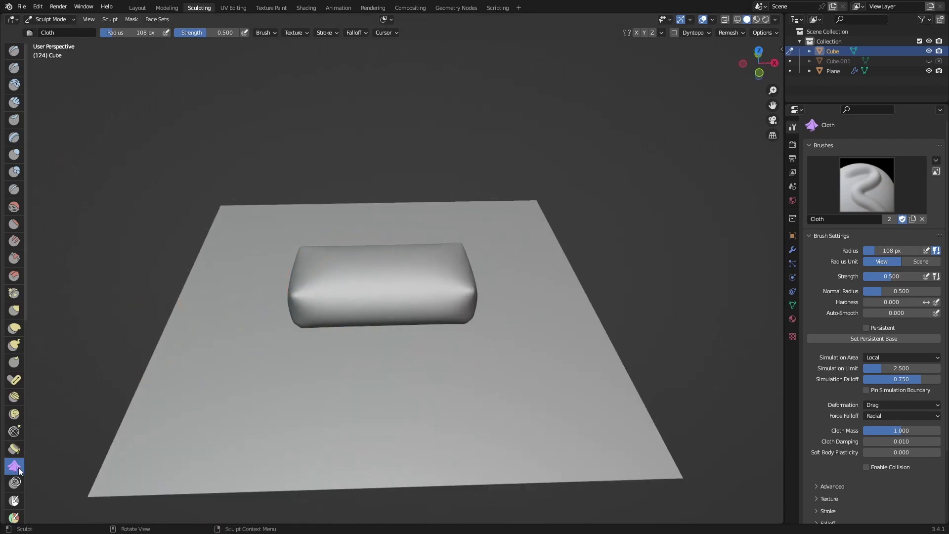
scroll(281, 306, "up", 5)
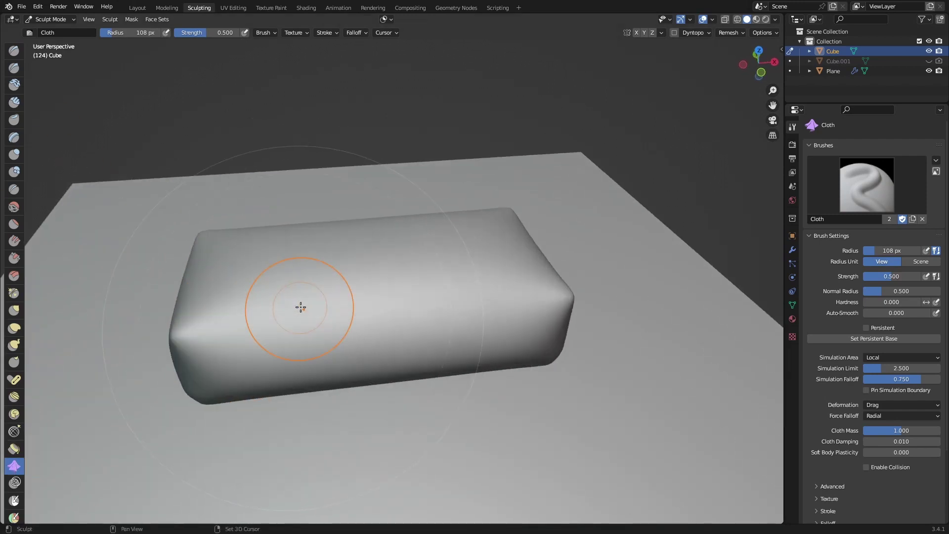
mouse_move(437, 265)
left_mouse_down()
mouse_move(296, 265)
mouse_move(460, 277)
left_mouse_up()
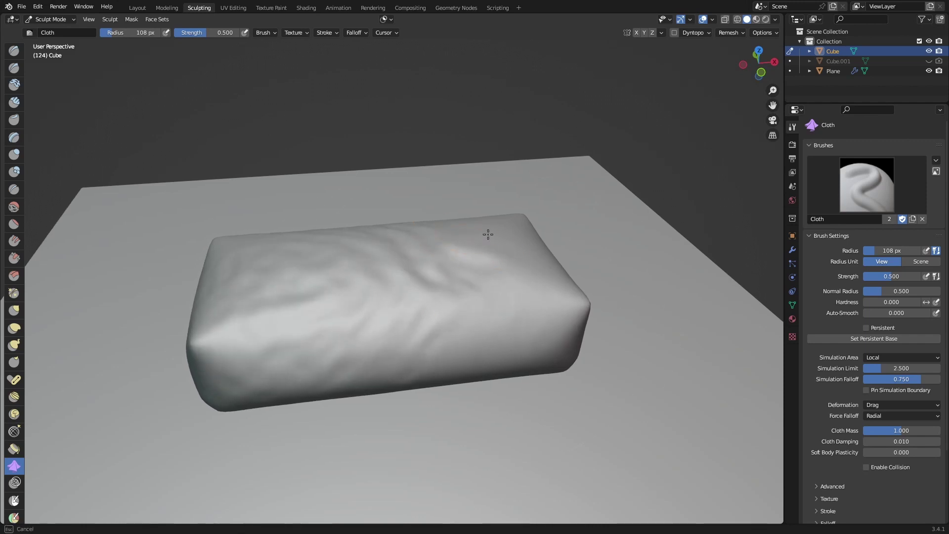
middle_click_drag(488, 235, 446, 268)
middle_click_drag(413, 312, 404, 283)
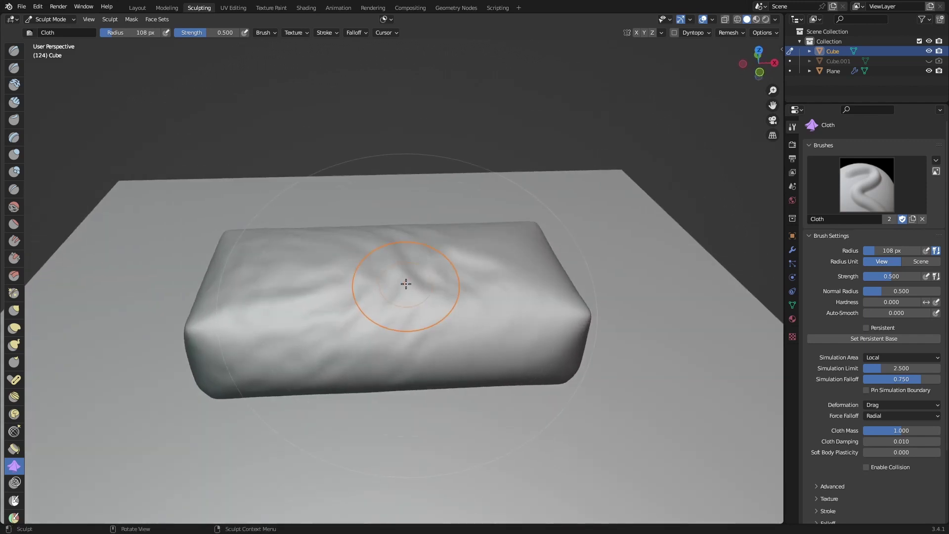
Soften the wrinkles on the inflated box with the Smooth brush at 144 px radius and 0.700 strength.
key("f")
key("shift+s")
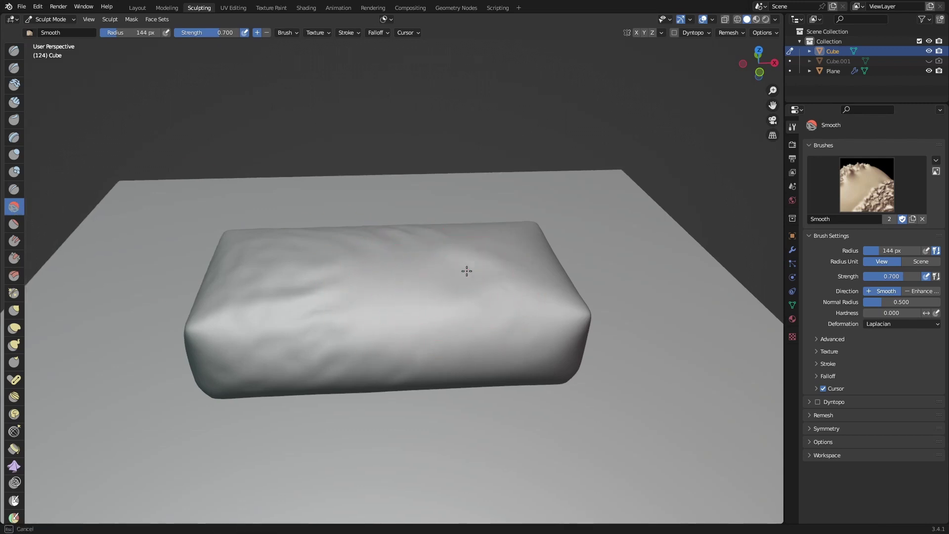
middle_click_drag(466, 271, 438, 313)
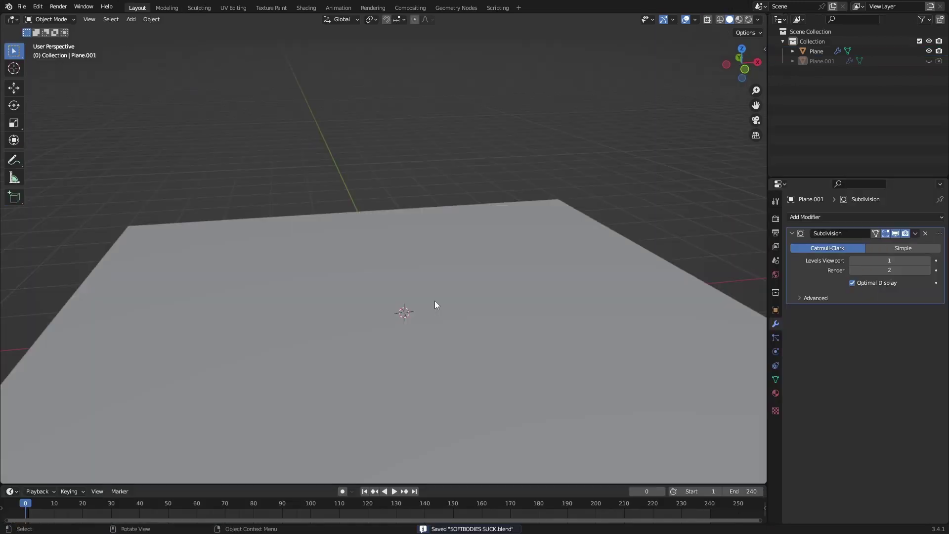
Add a cube mesh and raise it above the large plane.
key("shift+a")
mouse_move(434, 300)
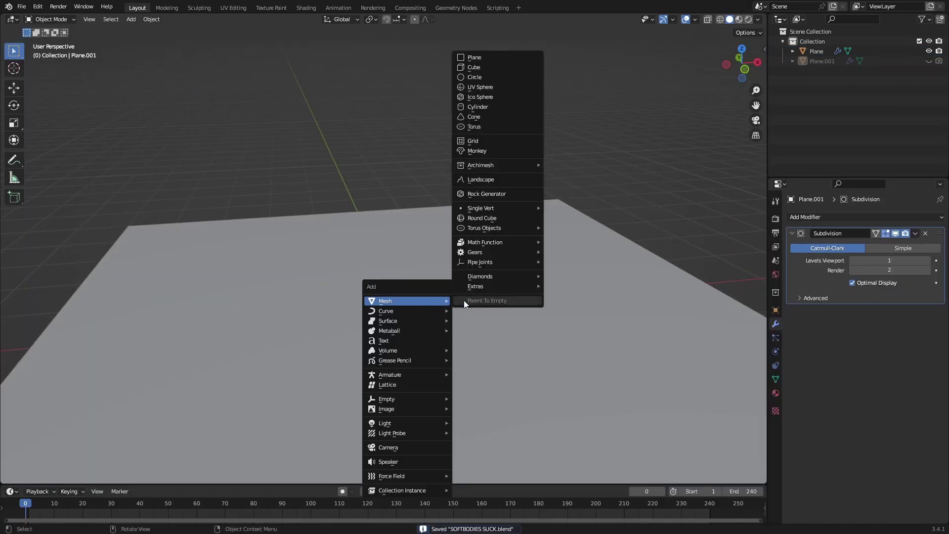
left_click(490, 72)
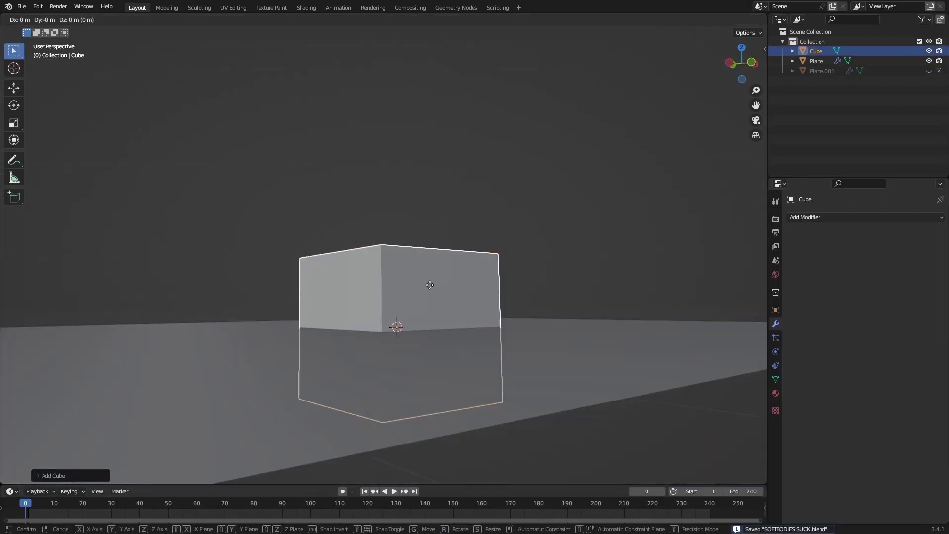
Subdivide the new cube's mesh repeatedly in Edit Mode.
right_click(442, 247)
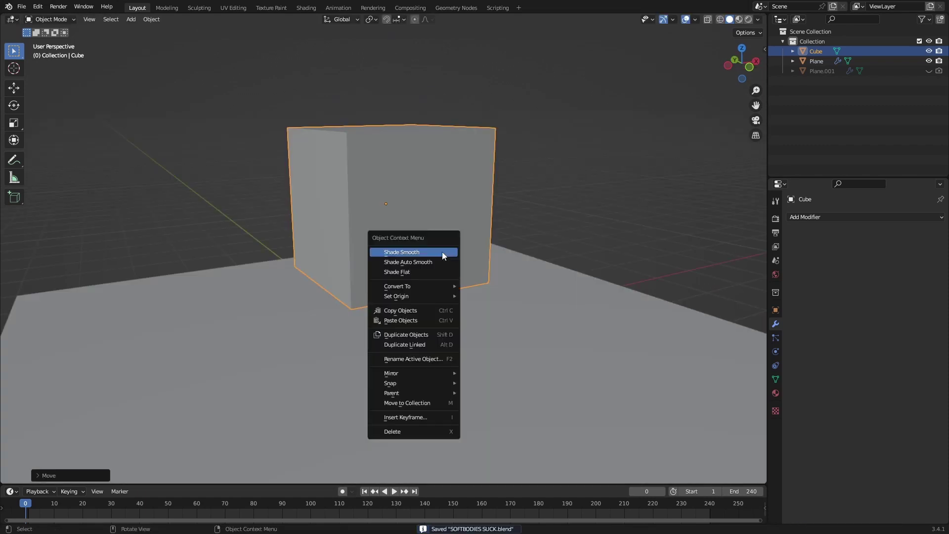
key("Escape")
key("Tab")
right_click(450, 236)
left_click(400, 252)
right_click(401, 269)
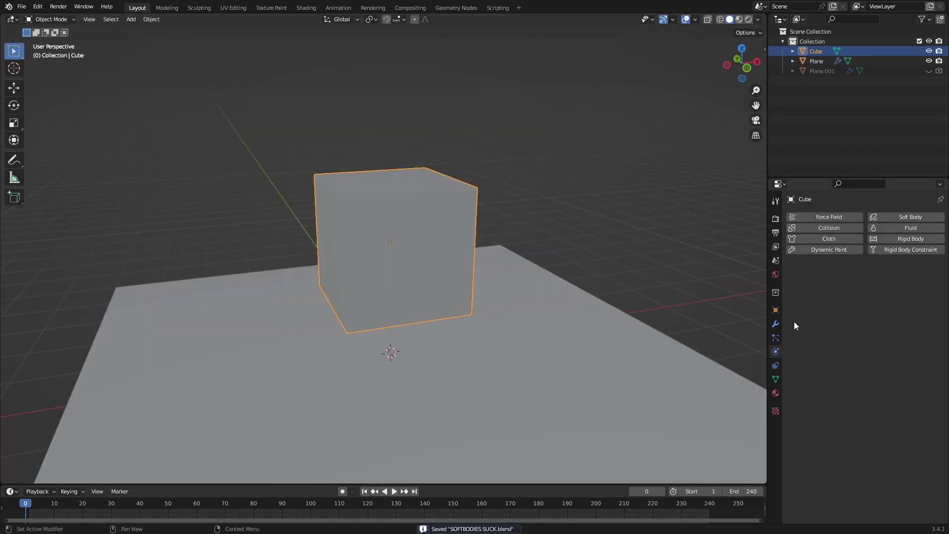
Give the cube Cloth physics with Vertex Mass 2 kg and Pressure 10, and play the simulation to cache it.
left_click(819, 238)
scroll(844, 323, "down", 5)
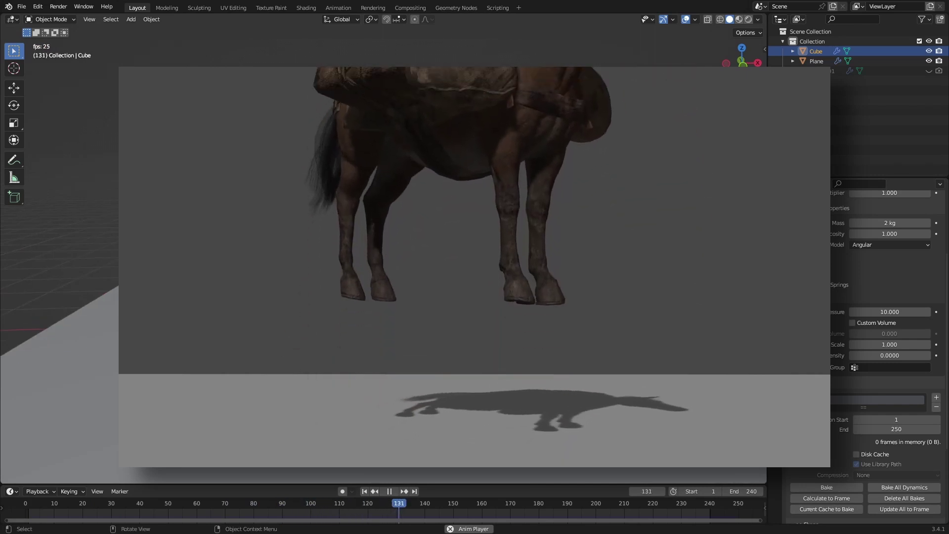
key("space")
Save the file and replay the cube's cloth simulation from the start up to frame 92.
left_click_drag(375, 504, 25, 490)
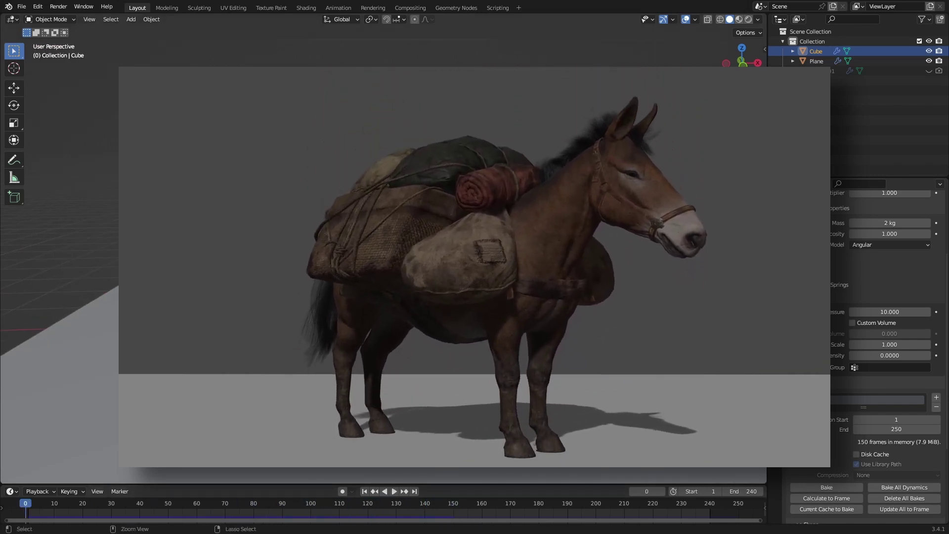
key("ctrl+s")
key("space")
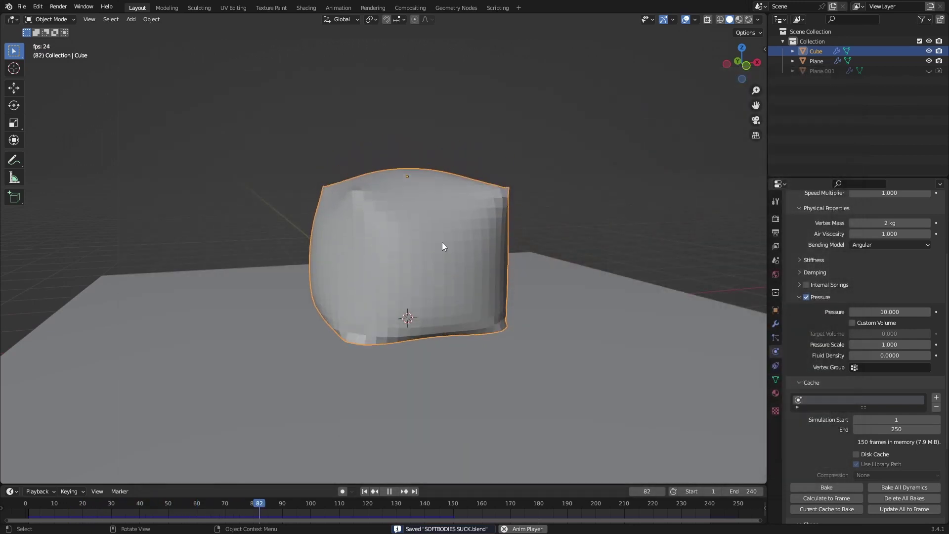
key("space")
Look over the cube's cloth settings and return the timeline to frame 1.
scroll(847, 347, "up", 1)
scroll(847, 343, "up", 4)
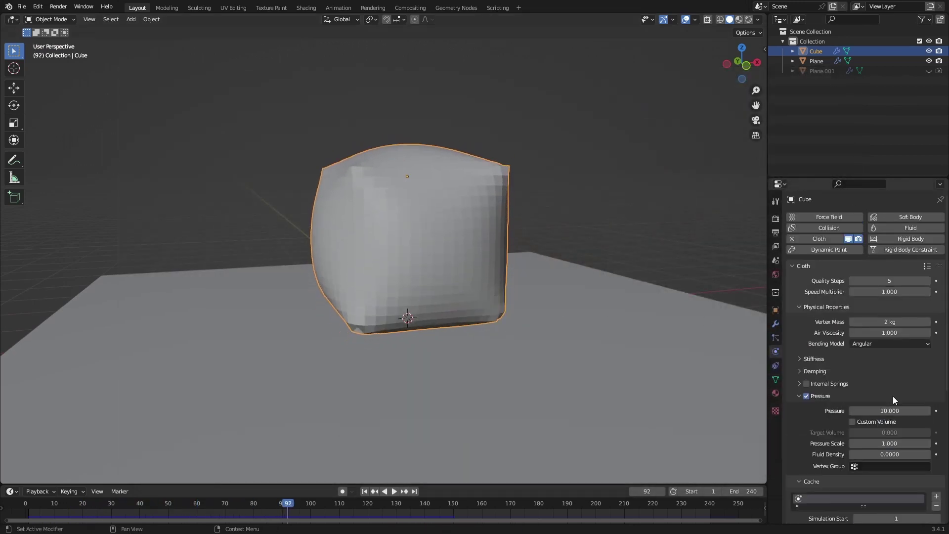
left_click(366, 492)
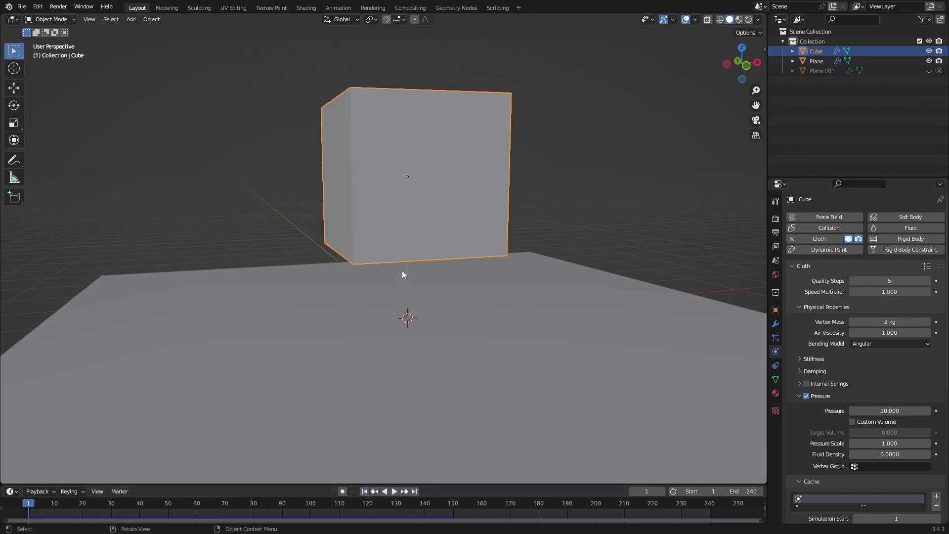
Save the file and hide the cube that covers the imported mule model.
middle_click_drag(402, 271, 458, 243)
key("ctrl+s")
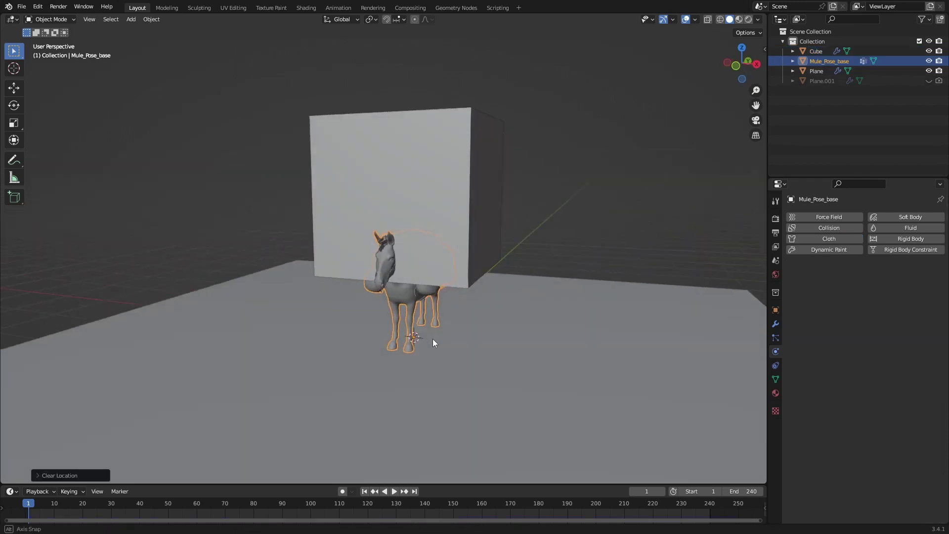
middle_click_drag(432, 339, 425, 180)
left_click(425, 180)
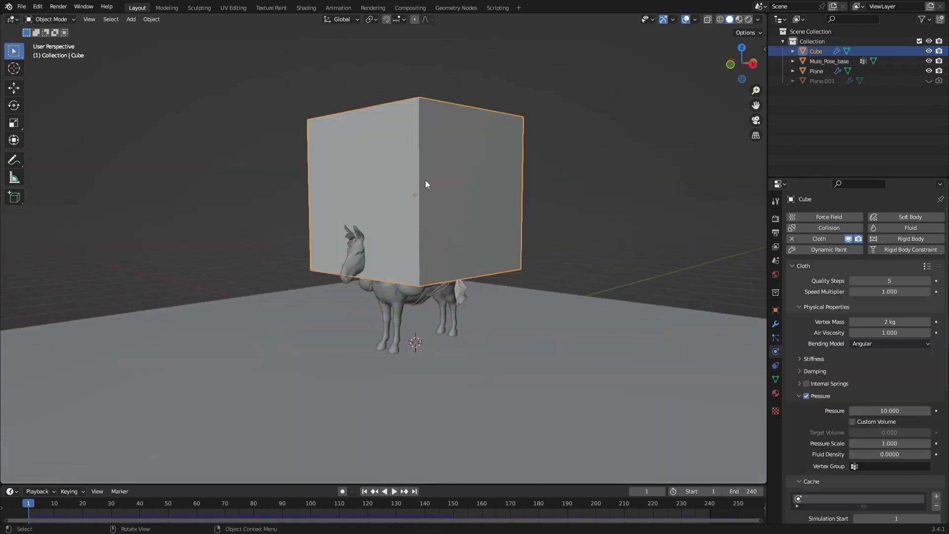
key("h")
Examine the mule model from several angles and inspect its mesh in Edit Mode.
scroll(425, 180, "up", 3)
middle_click_drag(444, 260, 407, 293)
scroll(435, 286, "up", 2)
left_click(447, 285)
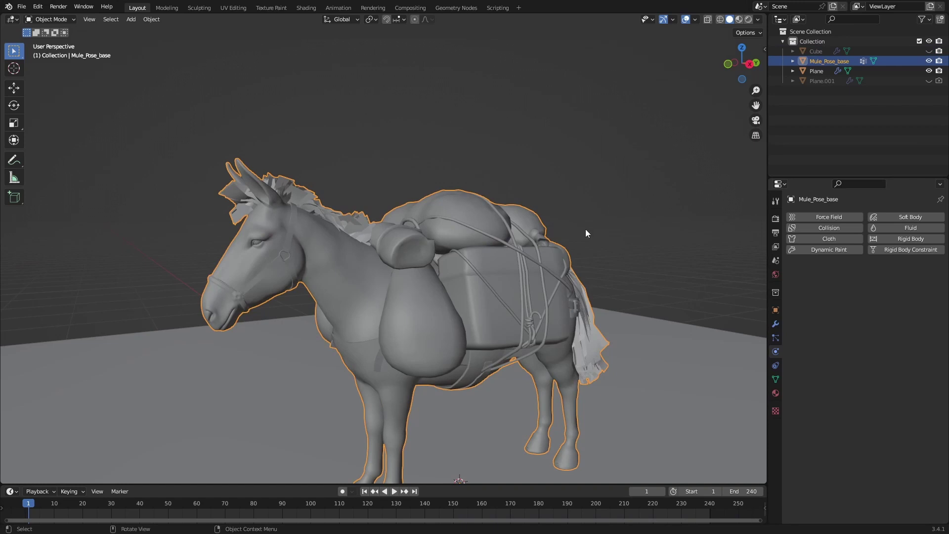
scroll(417, 268, "down", 2)
middle_click_drag(416, 268, 474, 281)
scroll(401, 258, "up", 5)
key("Tab")
key("Tab")
scroll(402, 245, "down", 5)
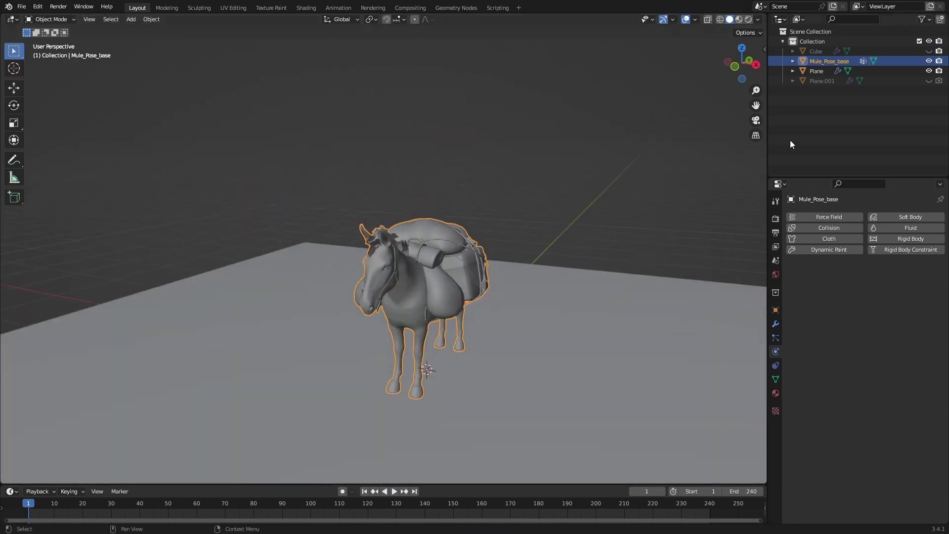
Unhide the cube and play its cloth simulation over the mule up to frame 29.
left_click(929, 52)
middle_click_drag(535, 276, 513, 276)
scroll(499, 280, "down", 3)
key("space")
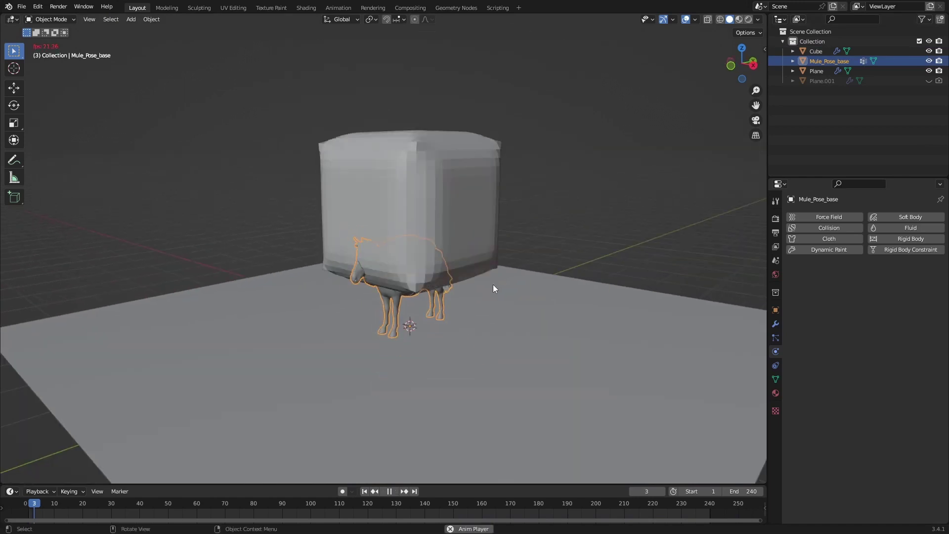
key("space")
middle_click_drag(434, 300, 429, 329)
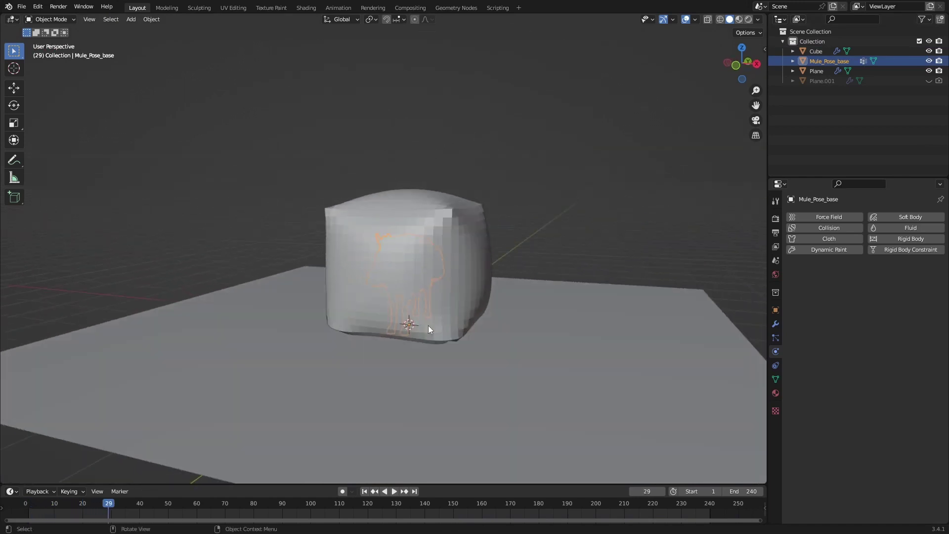
Rewind the timeline to frame 0 and raise the mule along Z into the cube.
left_click_drag(75, 502, 23, 503)
key("g")
key("z")
middle_click_drag(612, 198, 520, 243)
left_click(551, 152)
key("KP_1")
key("g")
key("z")
left_click(649, 179)
Scale the mule to fit inside the cube and undo the last scaling.
key("s")
left_click(510, 223)
key("alt+z")
key("s")
left_click(559, 248)
key("ctrl+z")
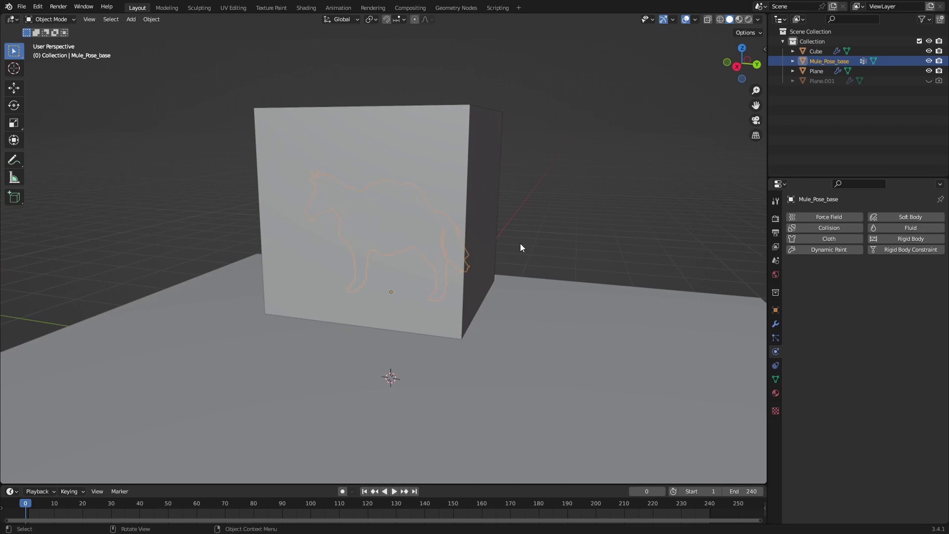
Adjust the mule's position inside the cube from the right orthographic view and save the file.
key("KP_1")
key("KP_3")
key("g")
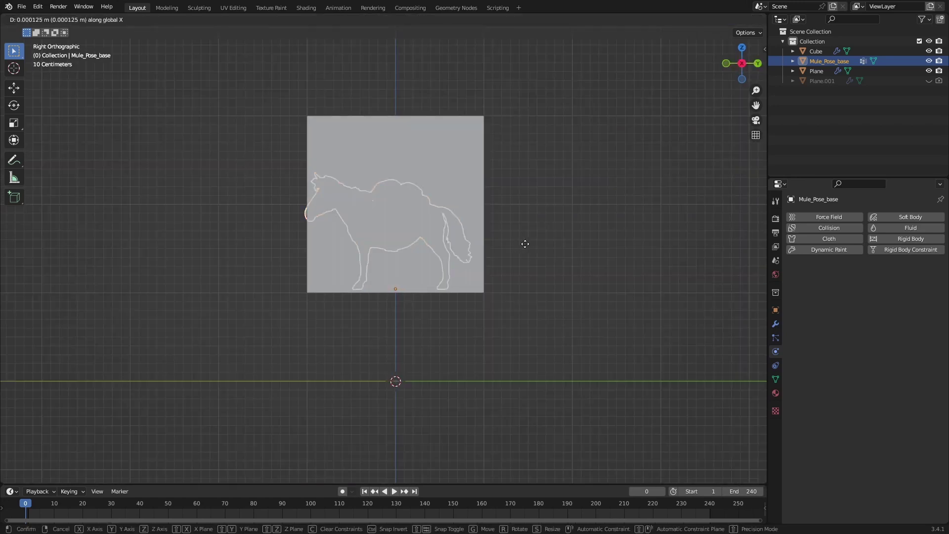
left_click(522, 243)
key("ctrl+s")
middle_click_drag(522, 244, 584, 243)
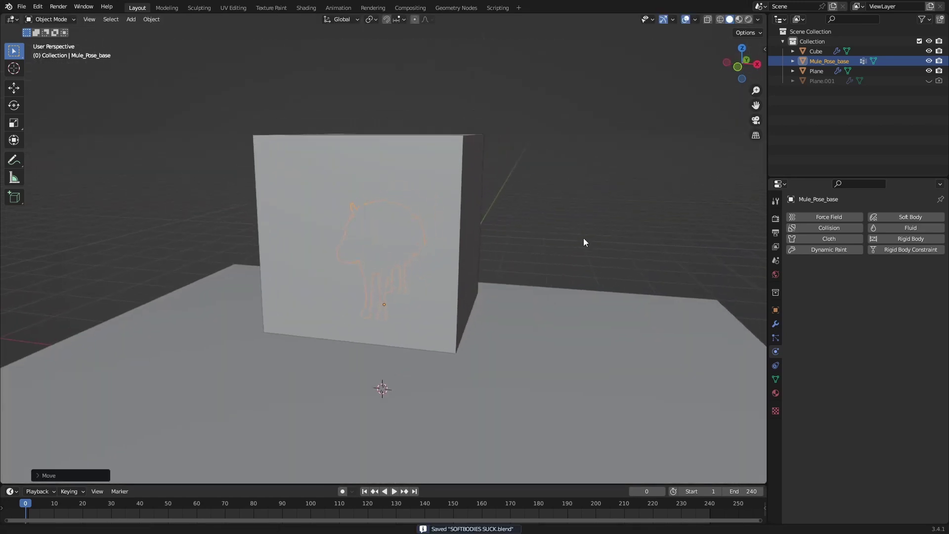
Add a Mesh Deform modifier to the mule and bake the cube's cloth simulation.
left_click(775, 324)
left_click(827, 218)
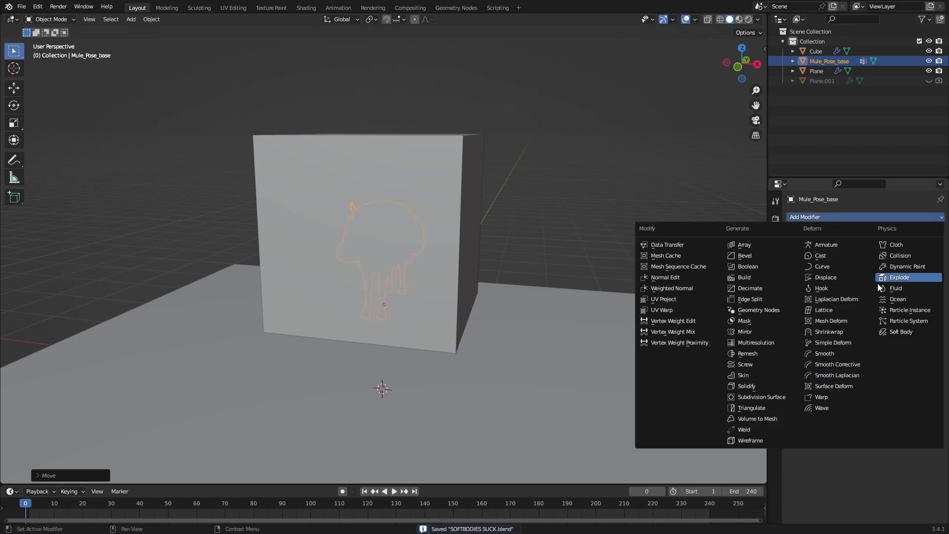
left_click(839, 321)
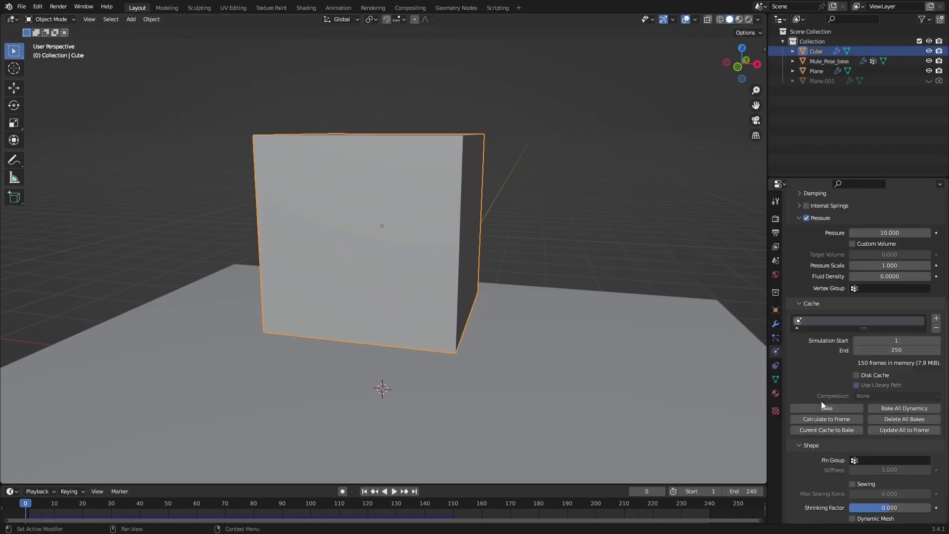
left_click(835, 407)
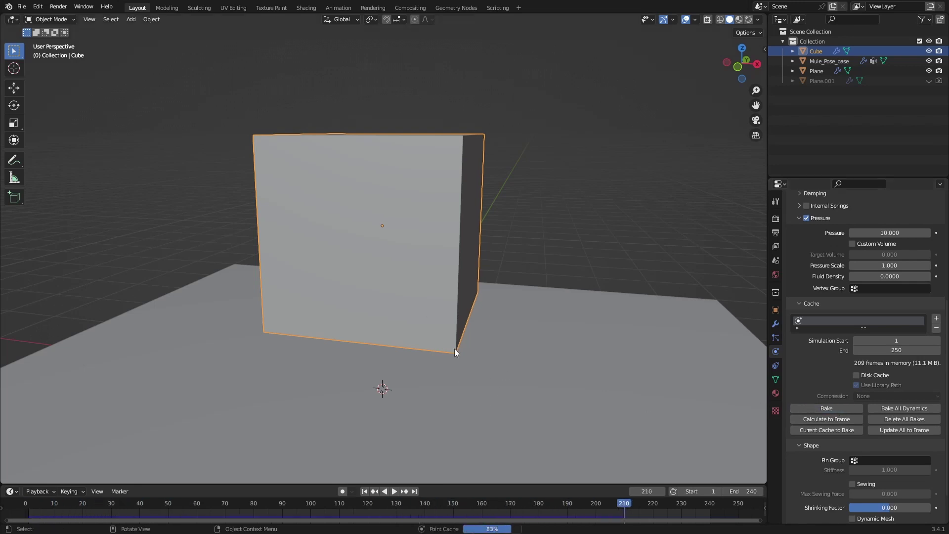
Set the Cube as the target object of the mule's Mesh Deform modifier and bind it.
left_click(775, 323)
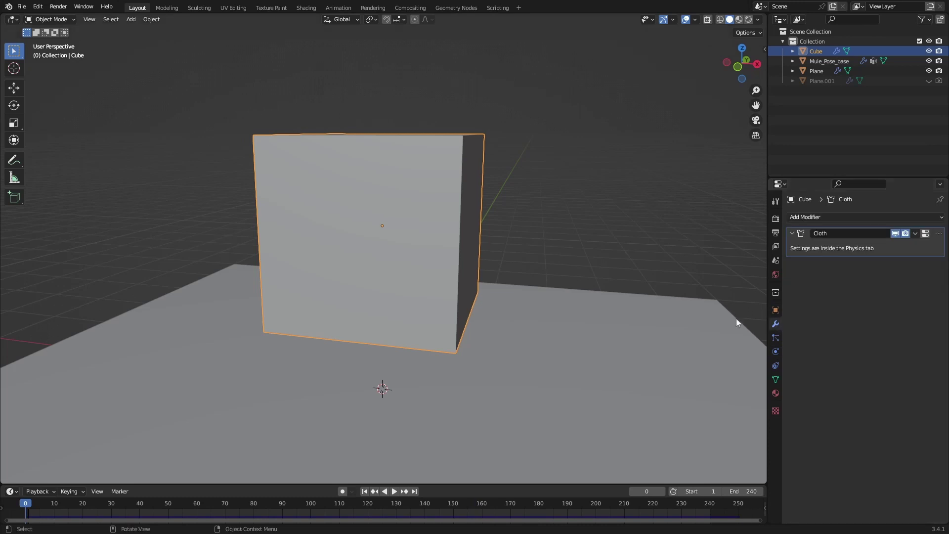
left_click(389, 221)
middle_click_drag(396, 236, 515, 280)
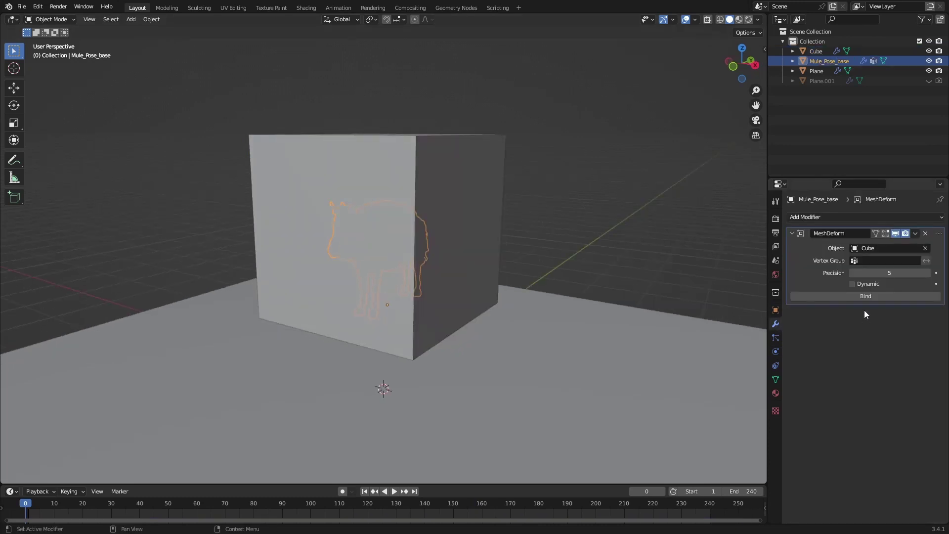
left_click(814, 296)
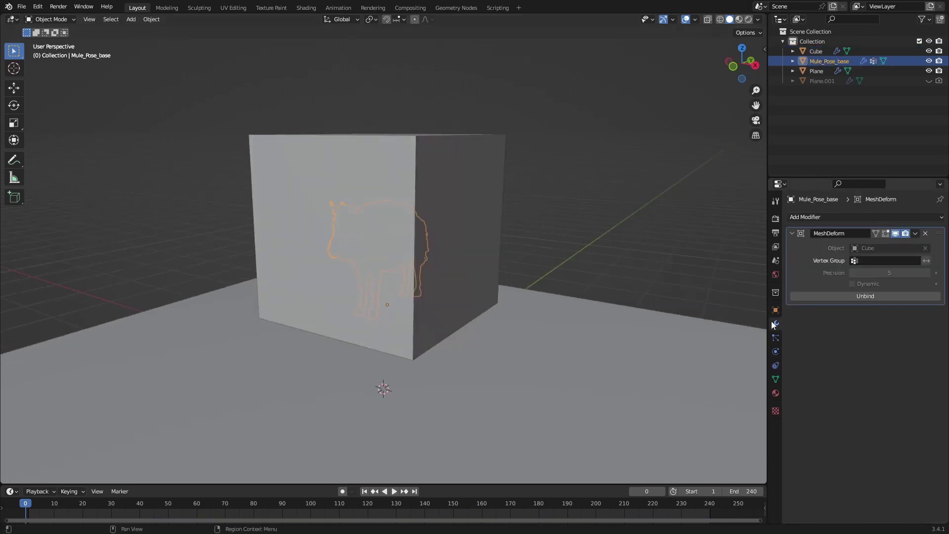
Hide the cube and play the animation to watch the mule deform and bounce on the plane.
left_click(412, 271)
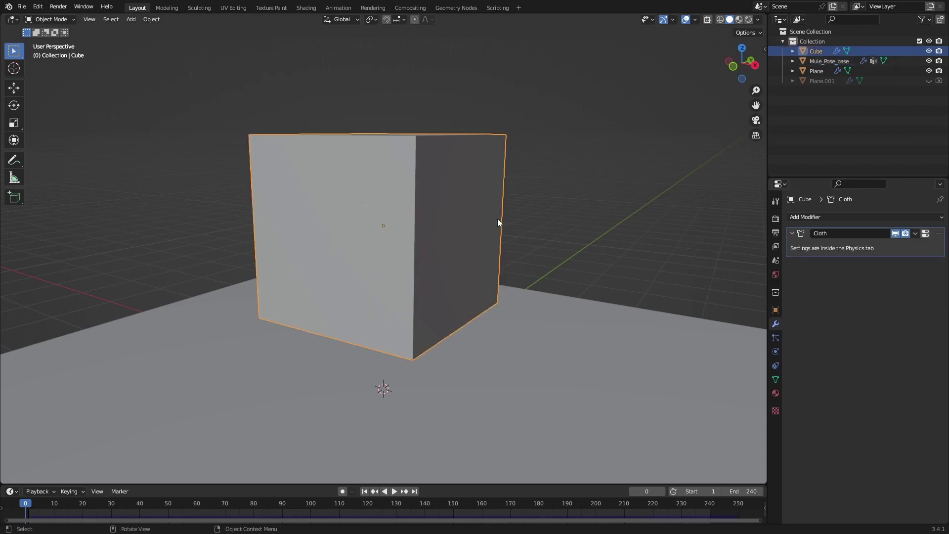
middle_click_drag(497, 219, 503, 210)
key("h")
middle_click_drag(562, 225, 477, 253)
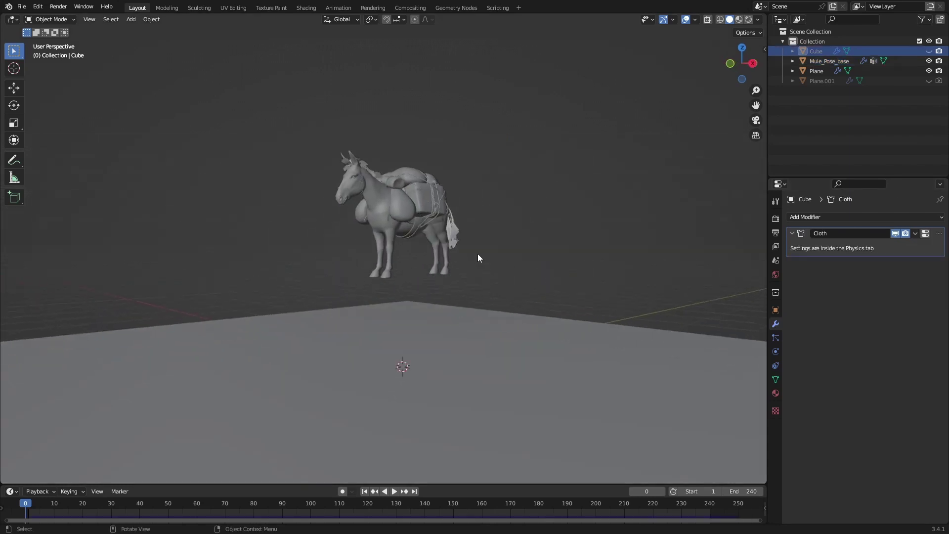
scroll(477, 253, "up", 2)
key("space")
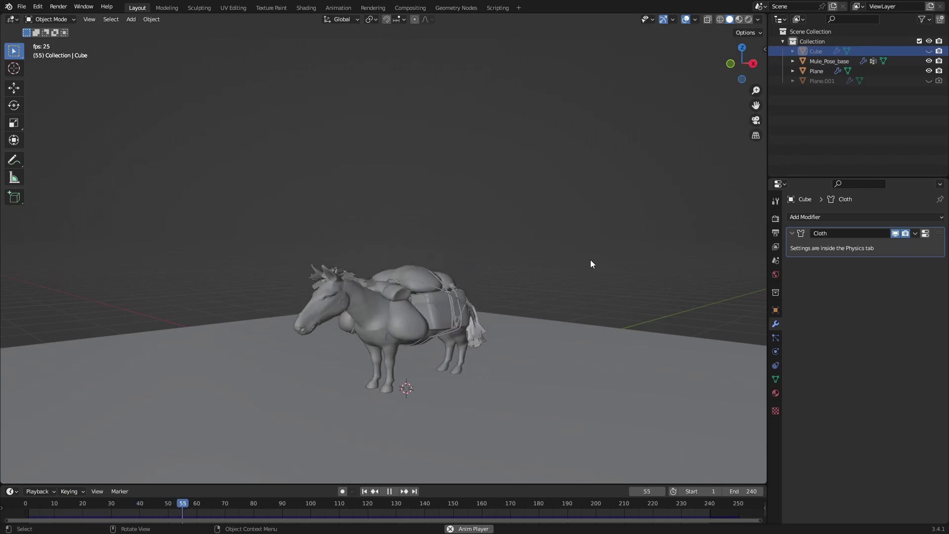
middle_click_drag(590, 259, 514, 267)
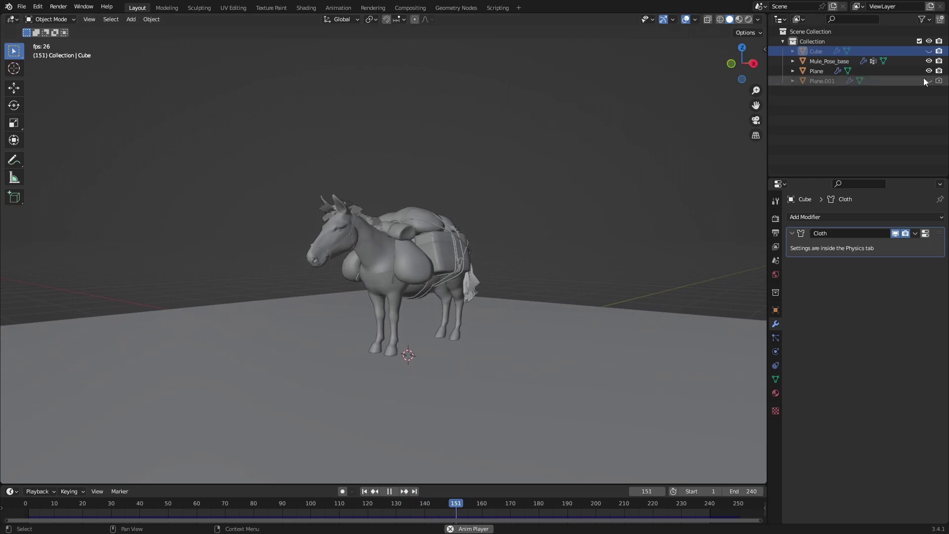
Unhide the cube and turn on X-ray display to view the mule inside the deforming cube.
left_click(929, 51)
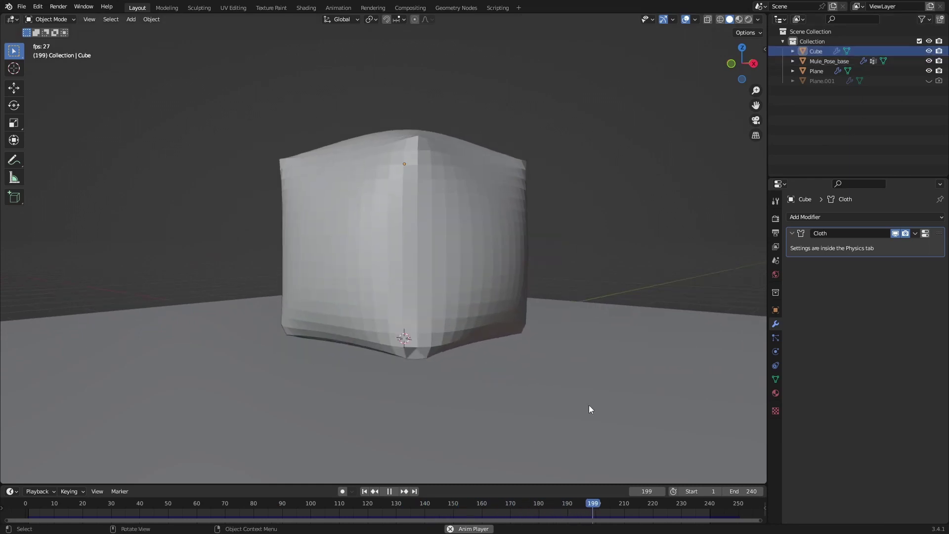
left_click(434, 194)
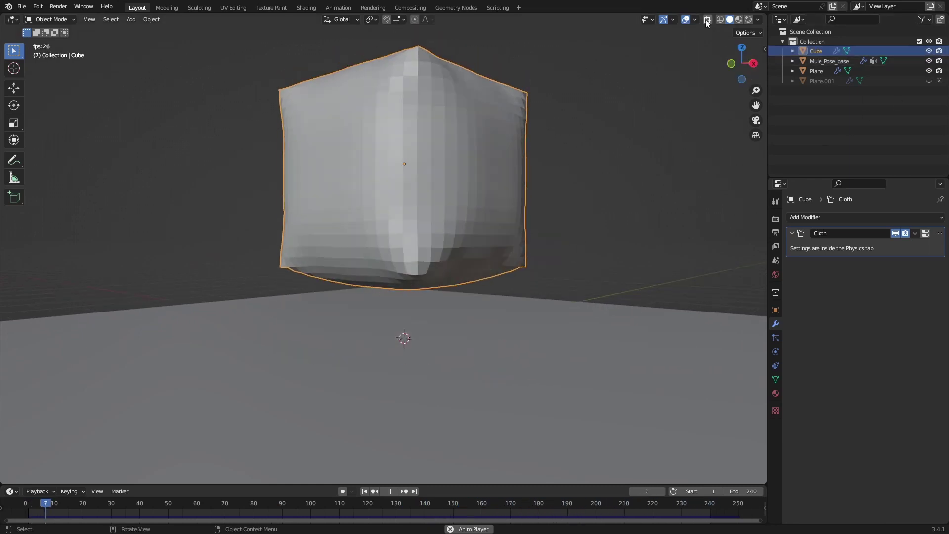
left_click(707, 19)
middle_click_drag(560, 218, 451, 312)
scroll(520, 224, "up", 1)
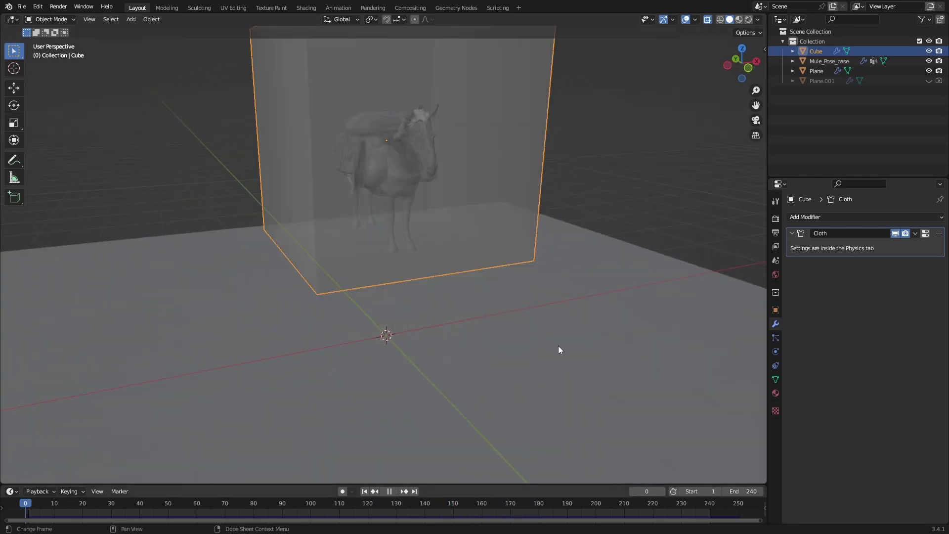
Delete the cloth cube surrounding the mule.
scroll(558, 346, "down", 3)
middle_click_drag(474, 238, 568, 255)
key("x")
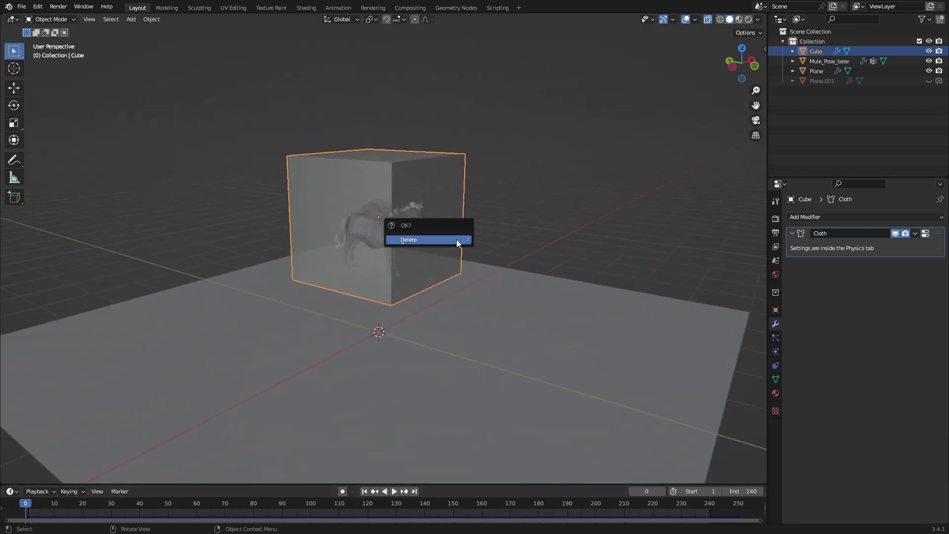
left_click(456, 239)
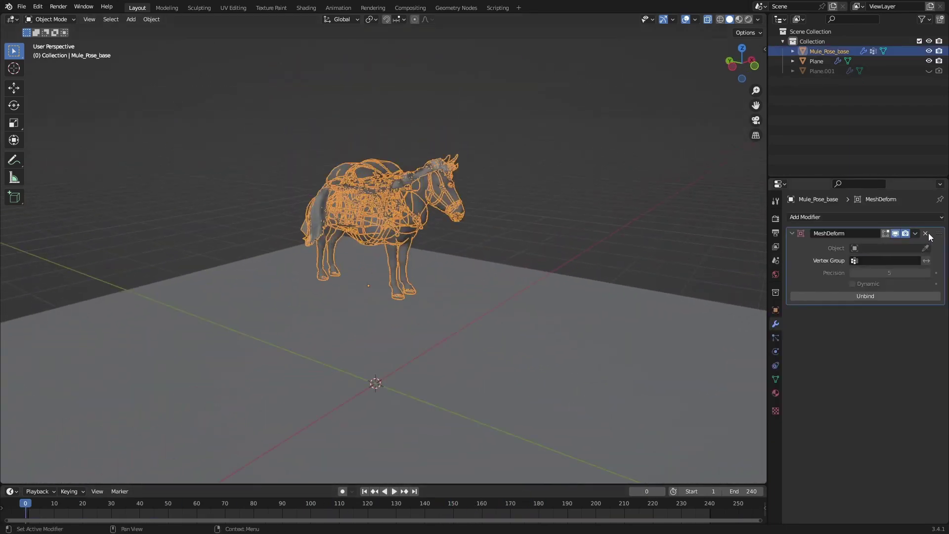
Remove the mule's MeshDeform modifier and turn off X-ray display.
left_click(926, 234)
scroll(433, 291, "down", 2)
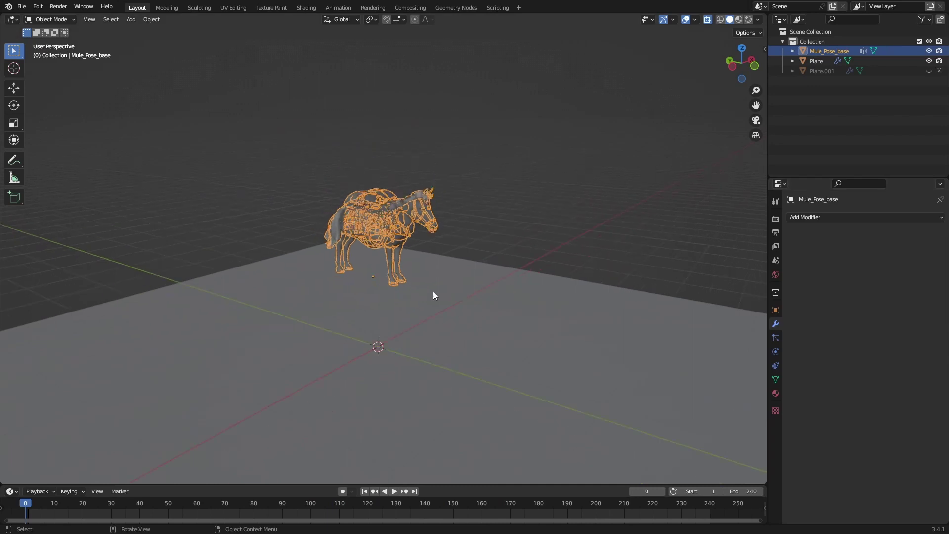
middle_click_drag(433, 291, 370, 288)
left_click(663, 153)
left_click(708, 19)
middle_click_drag(548, 173, 446, 181)
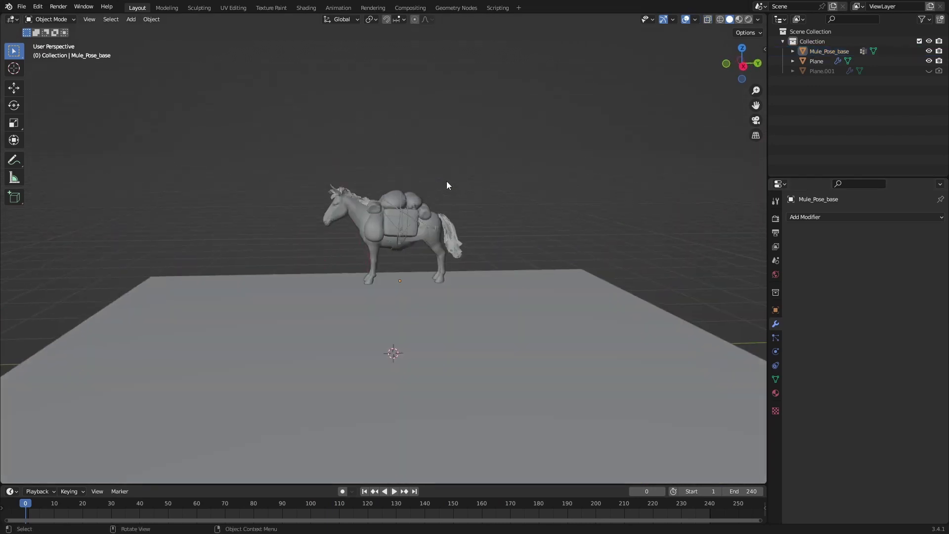
Add a new cube, raise it along Z and reshape it into a narrower box enclosing the mule.
key("shift+a")
mouse_move(447, 181)
left_click(479, 191)
middle_click_drag(410, 222, 447, 234)
key("g")
key("z")
left_click(447, 96)
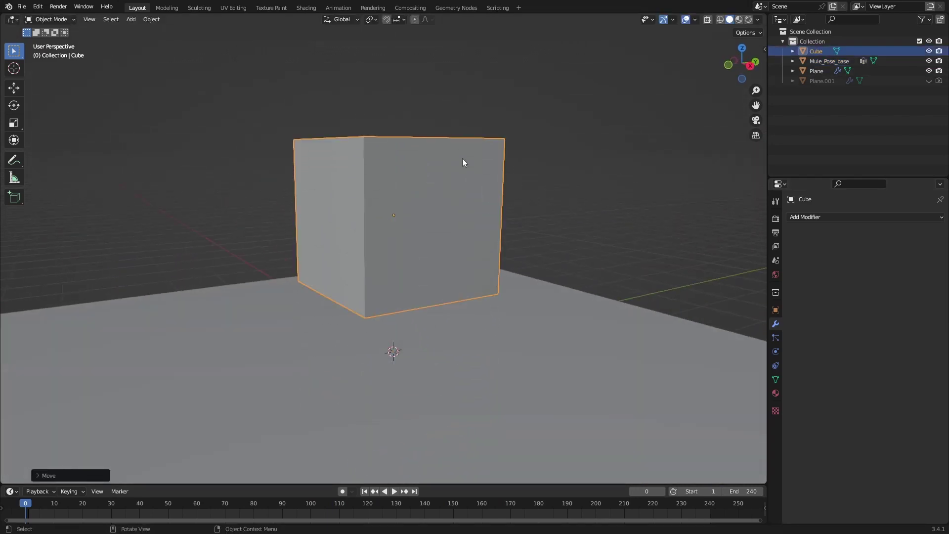
middle_click_drag(470, 222, 536, 220)
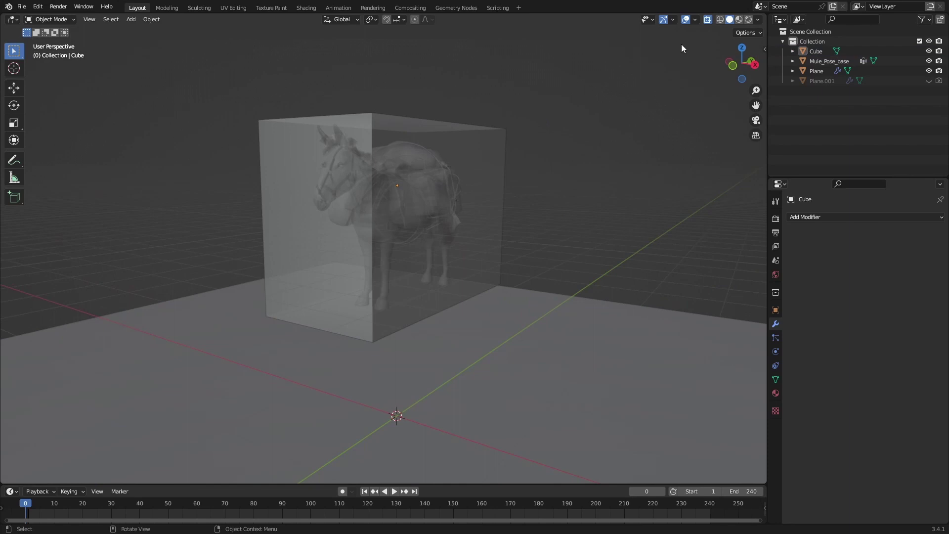
left_click(707, 19)
Give the new box Cloth physics with Vertex Mass 4 kg and Pressure 10.
left_click(776, 365)
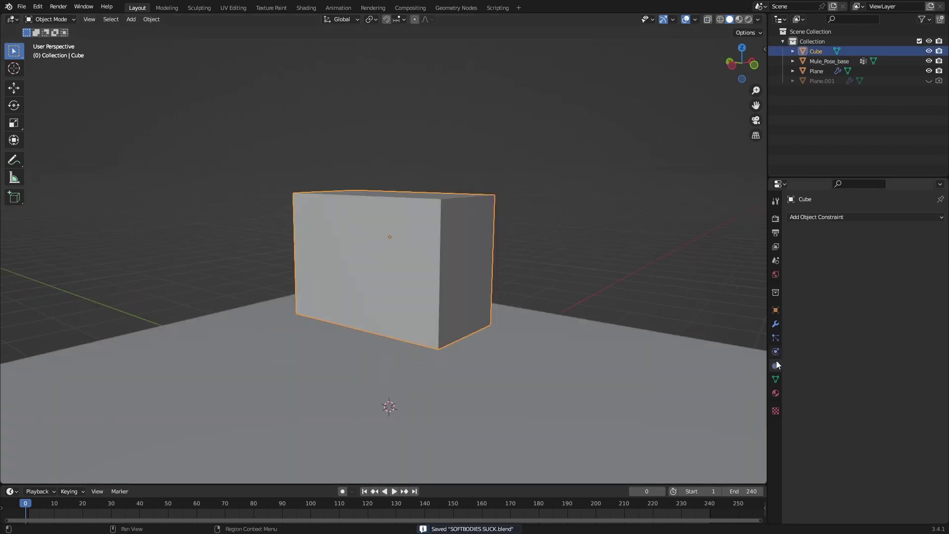
left_click(776, 351)
left_click(806, 241)
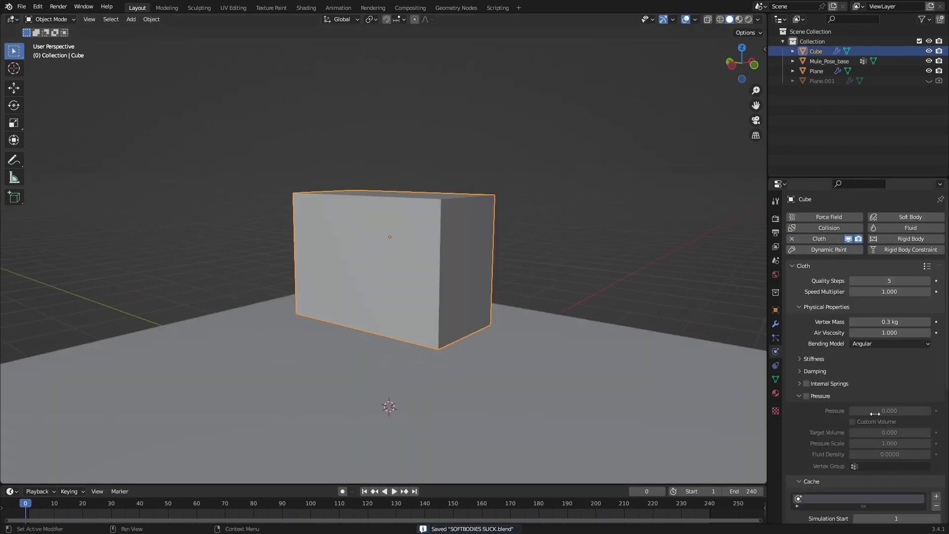
left_click(807, 396)
left_click(871, 412)
type("10")
key("Return")
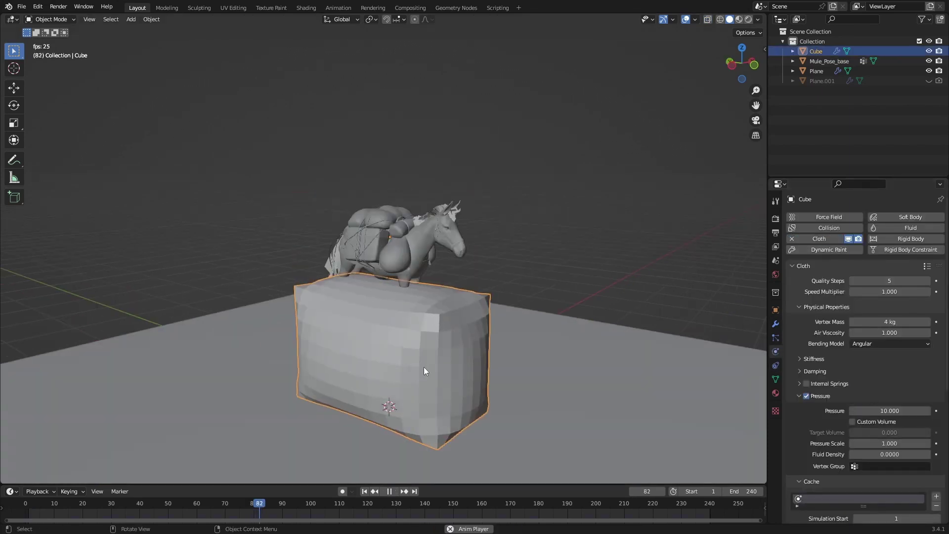
Play the box's cloth simulation from the first frame and view its landing on the plane from several sides.
left_click_drag(245, 504, 26, 504)
key("space")
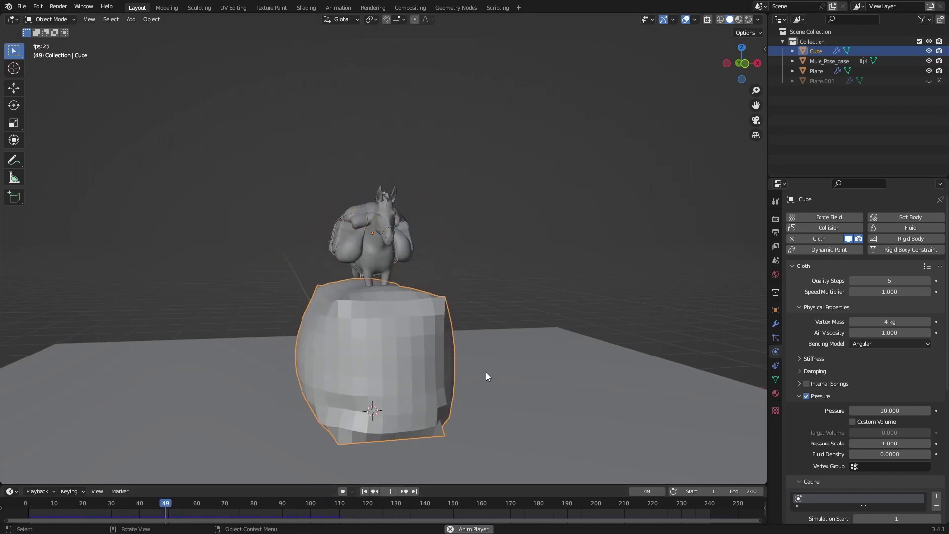
middle_click_drag(382, 387, 453, 384)
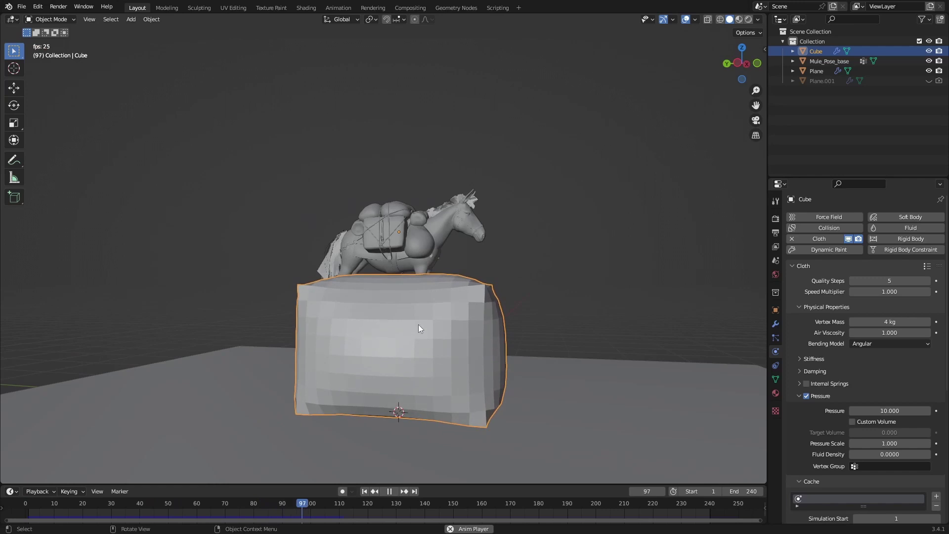
key("space")
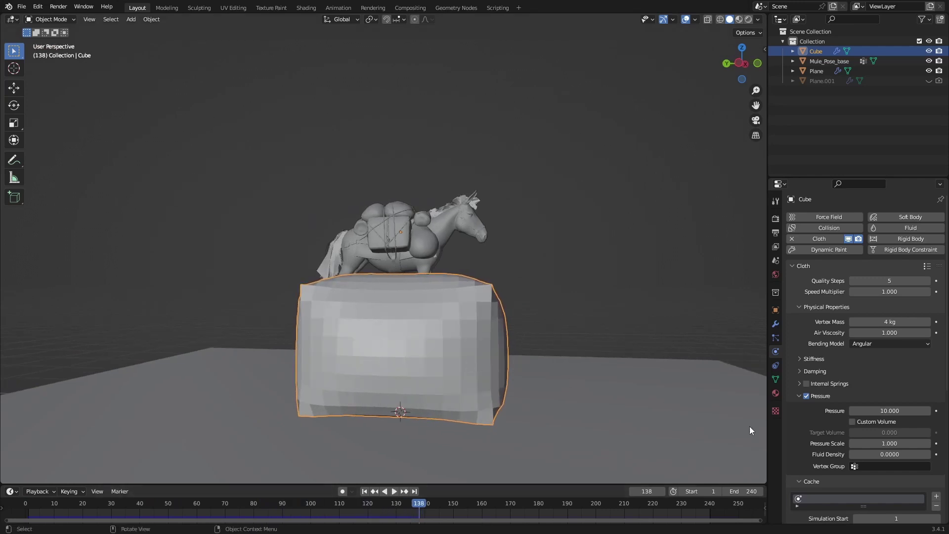
Bake the box's cloth simulation over frames 1 to 250 and save the file.
scroll(820, 461, "down", 4)
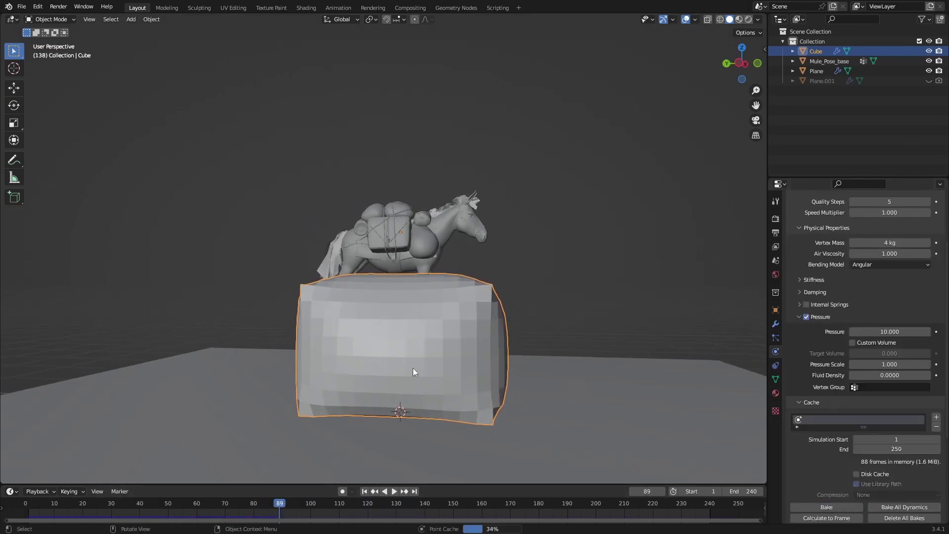
key("ctrl+s")
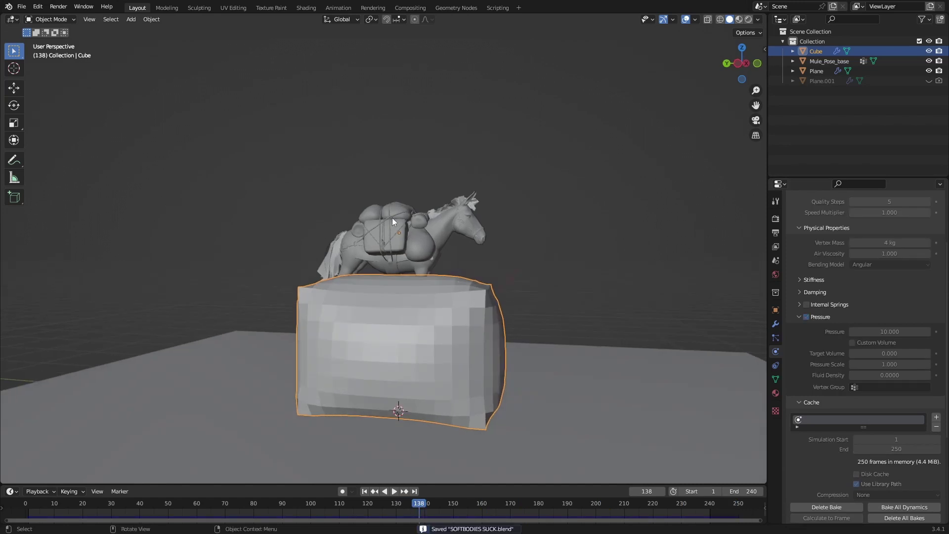
Return to frame 0 and give the mule a Mesh Deform modifier bound to the Cube.
left_click(392, 217)
left_click_drag(375, 503, 25, 502)
left_click(420, 239)
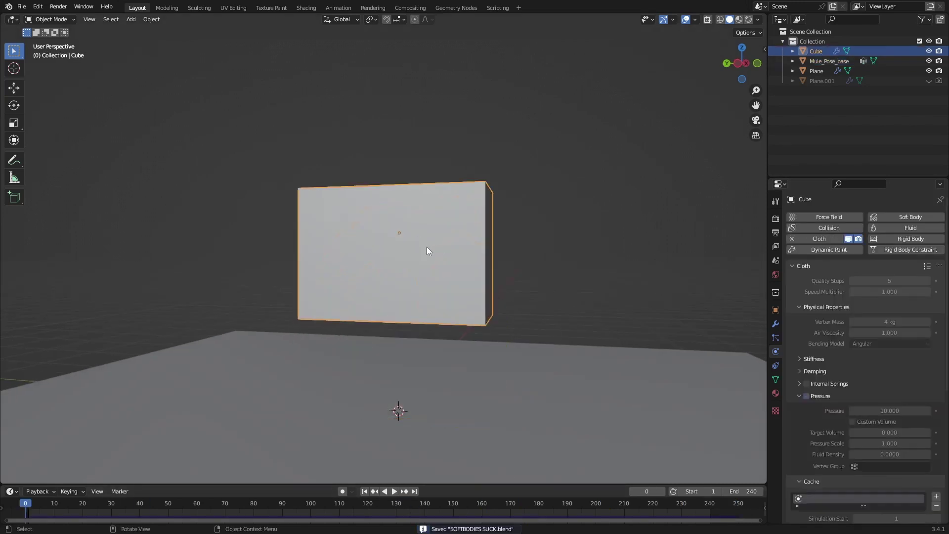
left_click(428, 251)
left_click(776, 324)
left_click(859, 218)
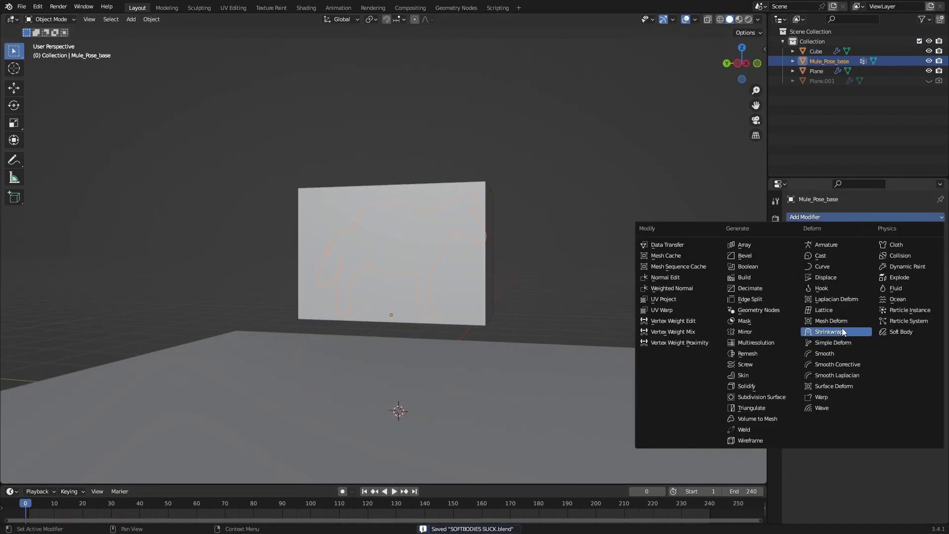
left_click(839, 322)
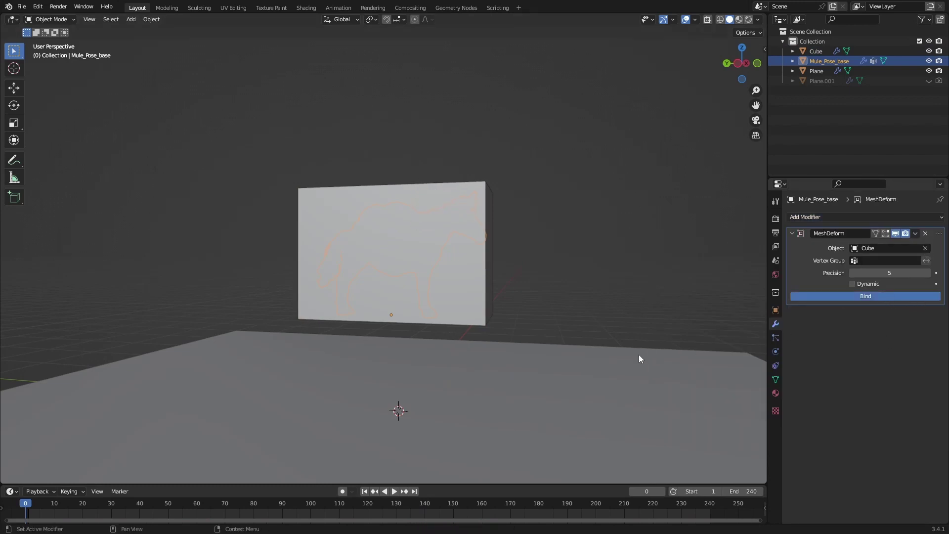
Hide the box and play the animation to examine how the mule deforms as it hits the plane.
middle_click_drag(639, 355, 559, 352)
left_click(454, 258)
key("h")
middle_click_drag(497, 299, 475, 270)
key("KP_1")
key("KP_3")
key("space")
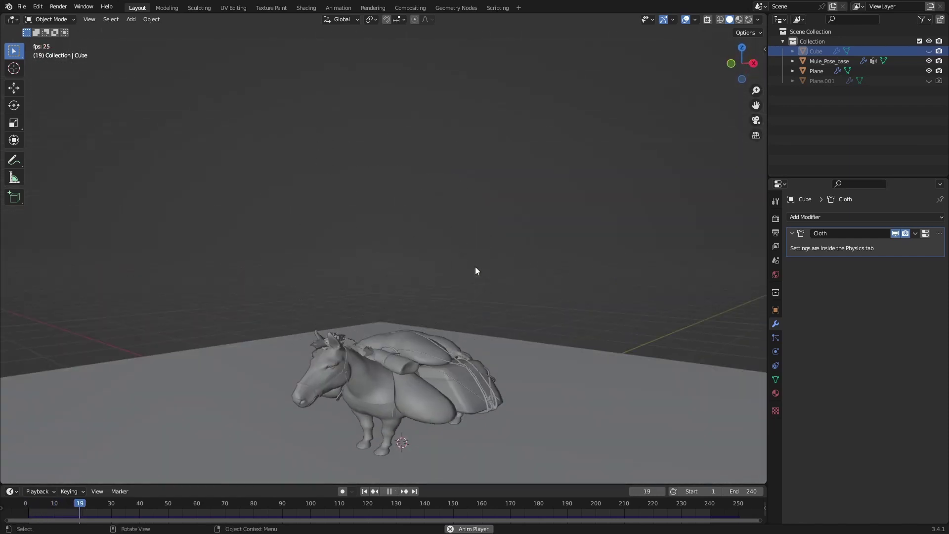
middle_click_drag(474, 350, 435, 272)
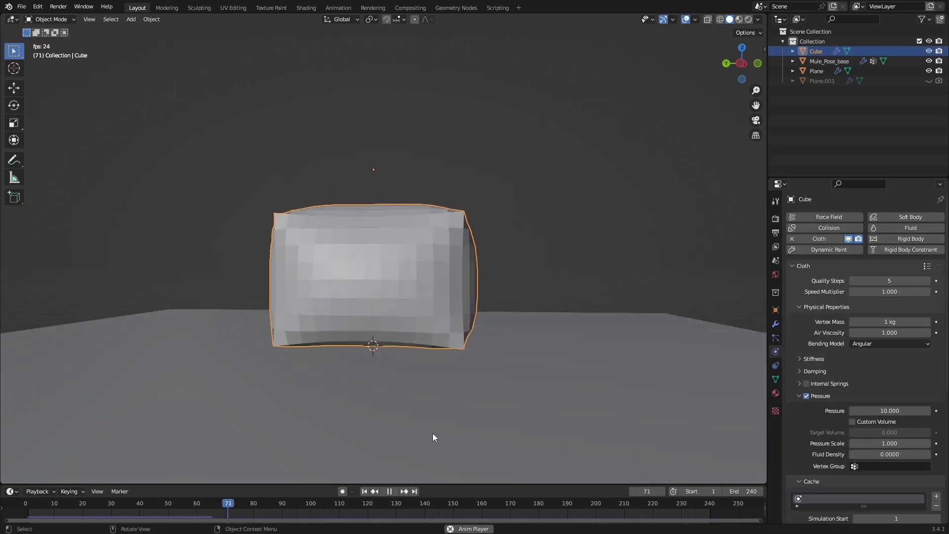
Check the box's cloth playback, stop it and bake its simulation again.
middle_click_drag(432, 433, 423, 413)
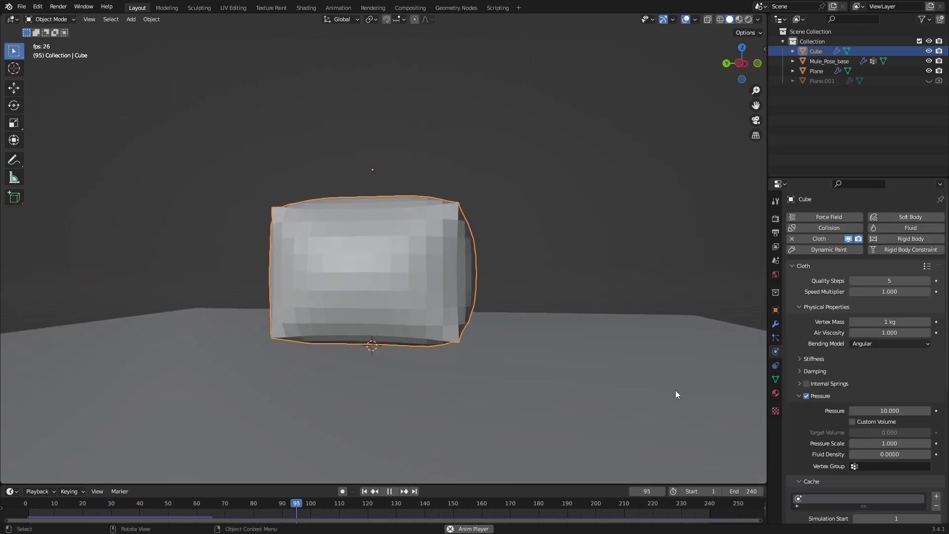
key("space")
scroll(846, 432, "down", 4)
scroll(838, 437, "down", 3)
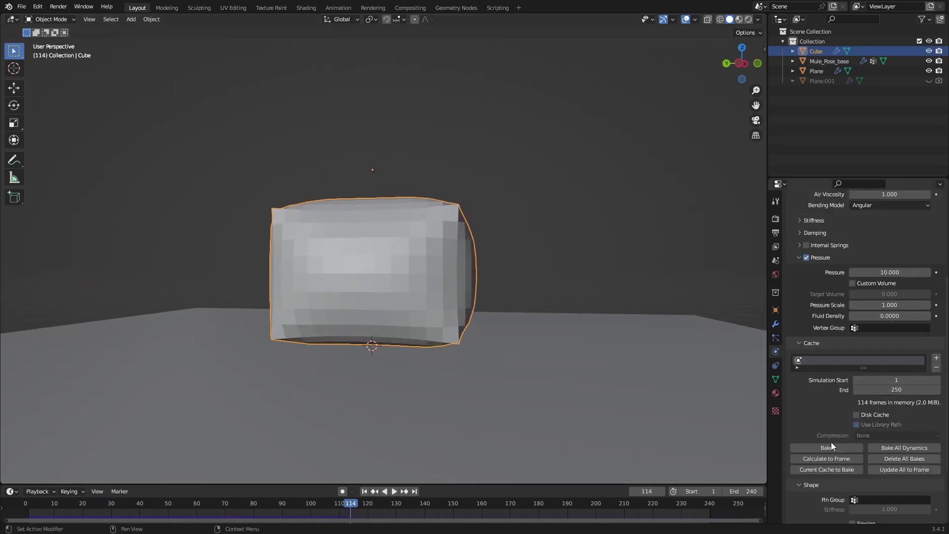
left_click(826, 444)
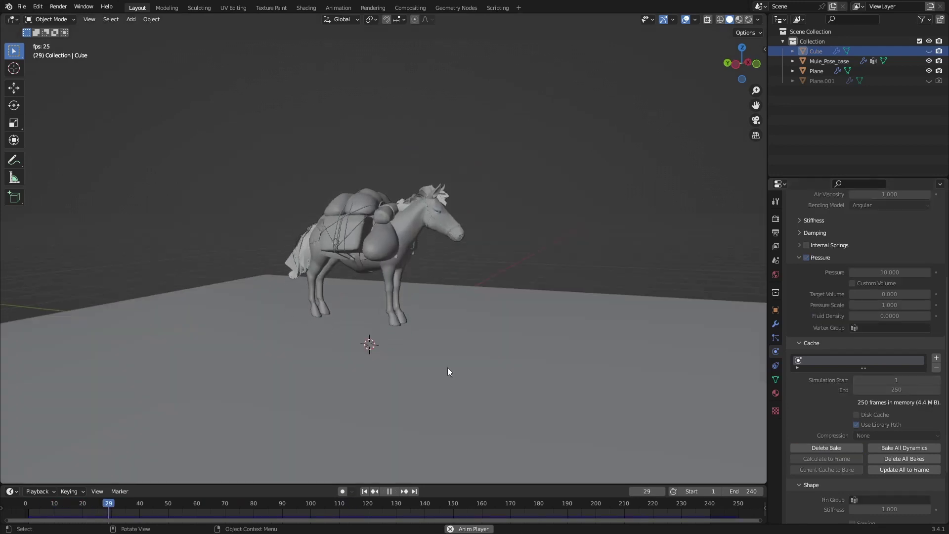
Switch the viewport to Rendered shading and view the mule close up while the animation plays.
middle_click_drag(448, 371, 386, 352)
left_click(750, 18)
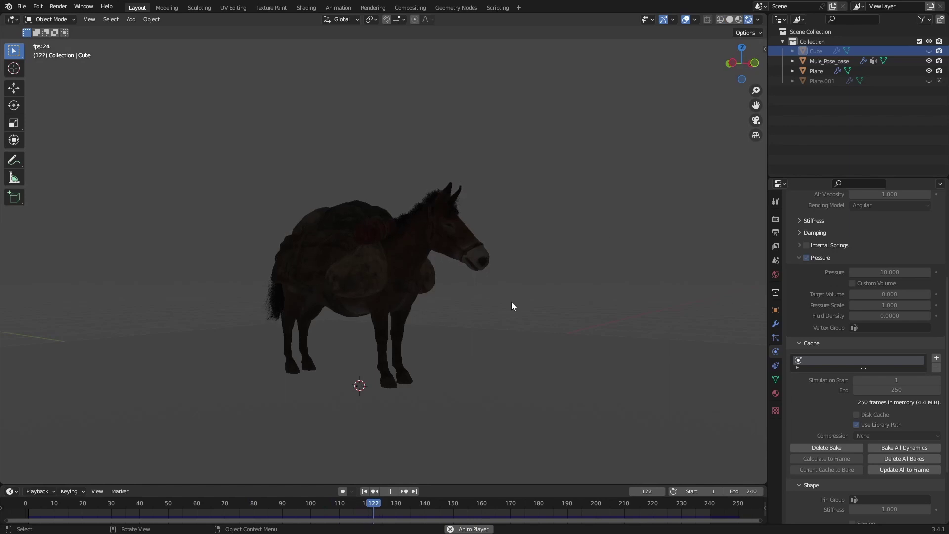
mouse_move(497, 310)
middle_mouse_down("shift")
mouse_move(551, 324)
mouse_move(533, 323)
middle_mouse_up("shift")
scroll(532, 323, "up", 4)
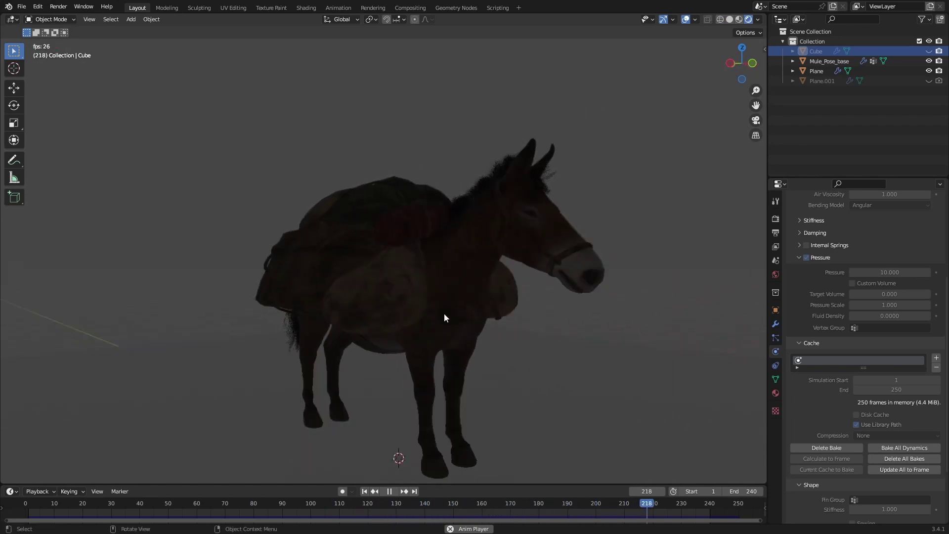
Add a Sun light and rotate it freely so that it lights the mule and plane at an angle.
key("shift+a")
mouse_move(402, 436)
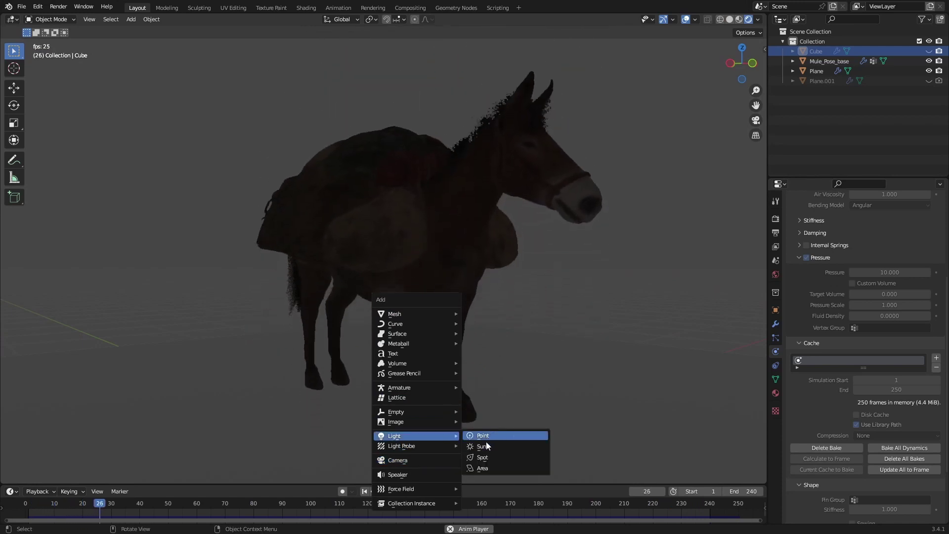
left_click(477, 445)
key("r")
key("r")
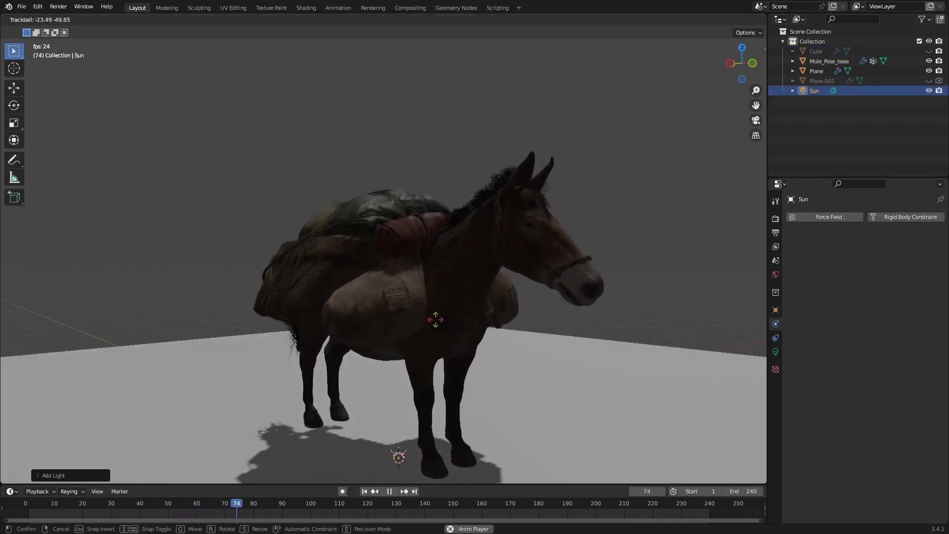
mouse_move(453, 385)
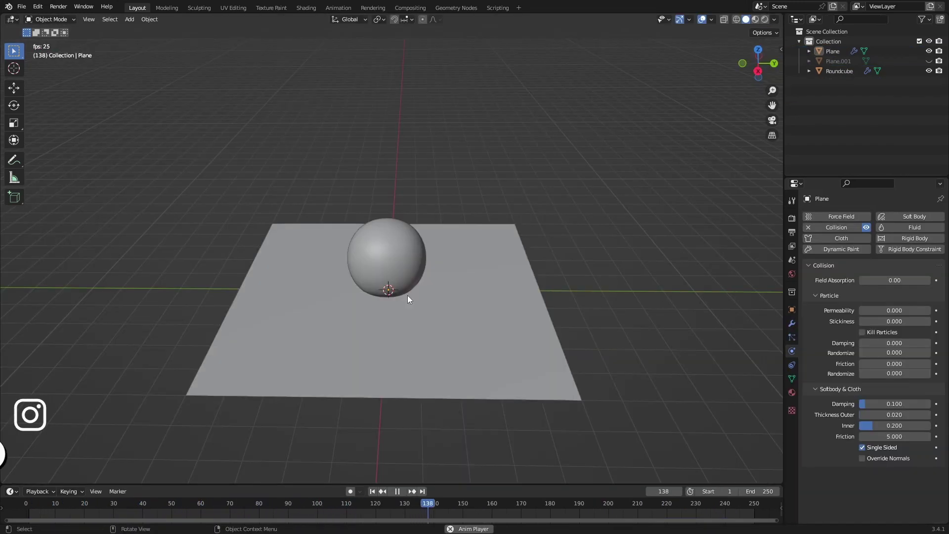
Move the collision plane up and down along Z during playback to push the round cube from below.
left_click(468, 325)
key("g")
key("z")
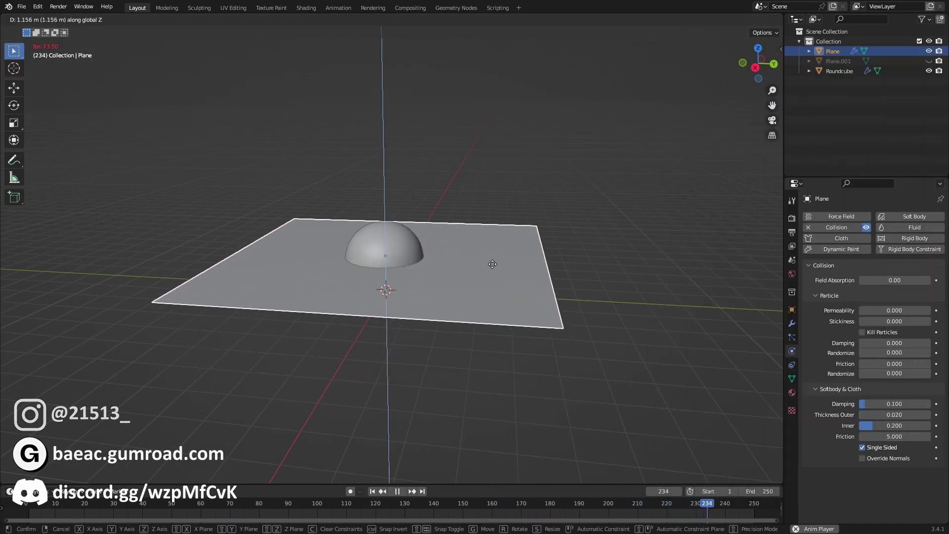
mouse_move(505, 277)
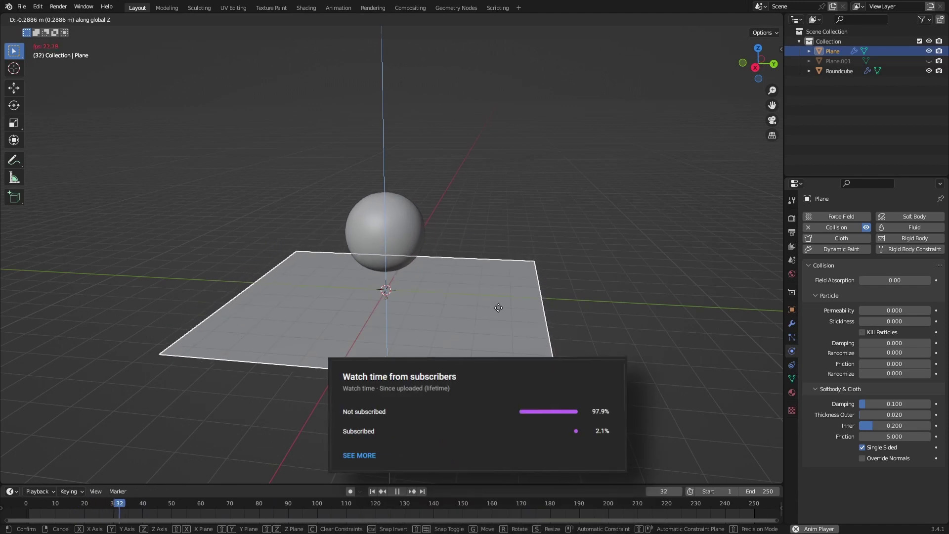